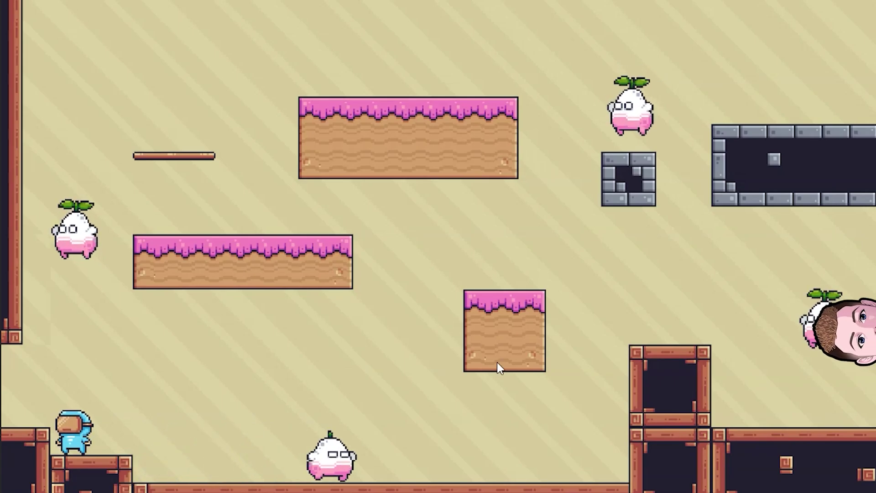
key(Right)
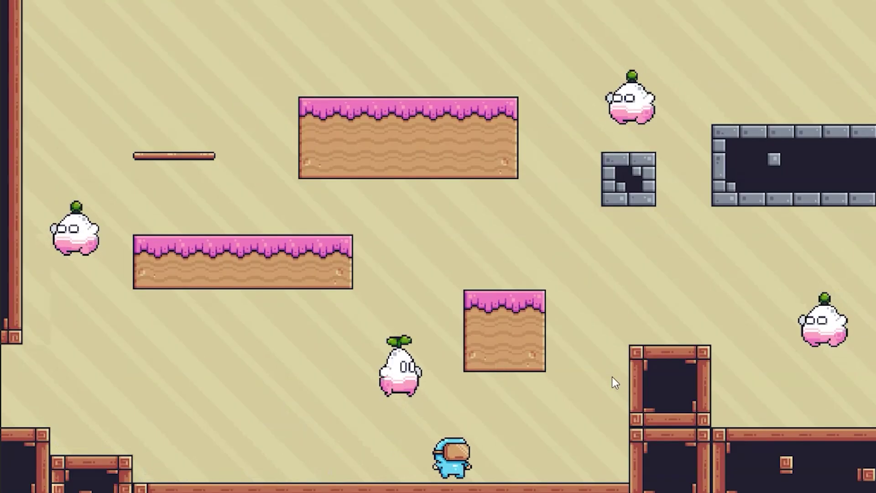
key(space)
key(space)
key(space)
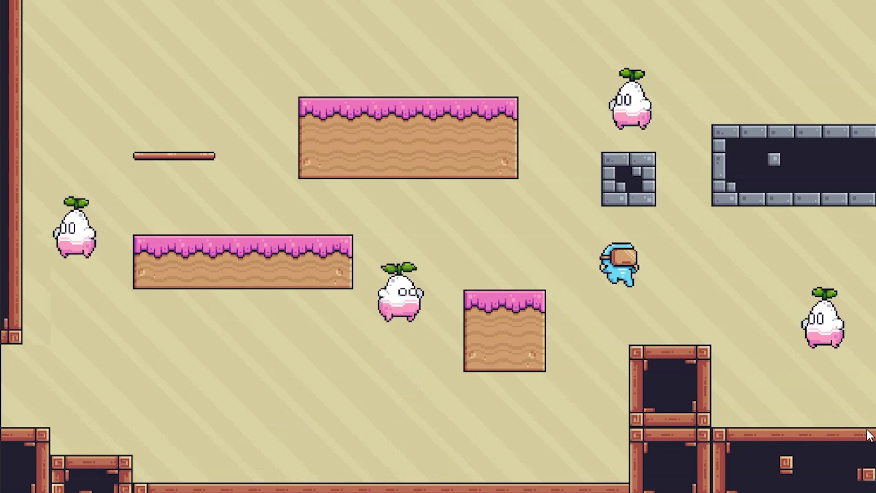
key(space)
key(Left)
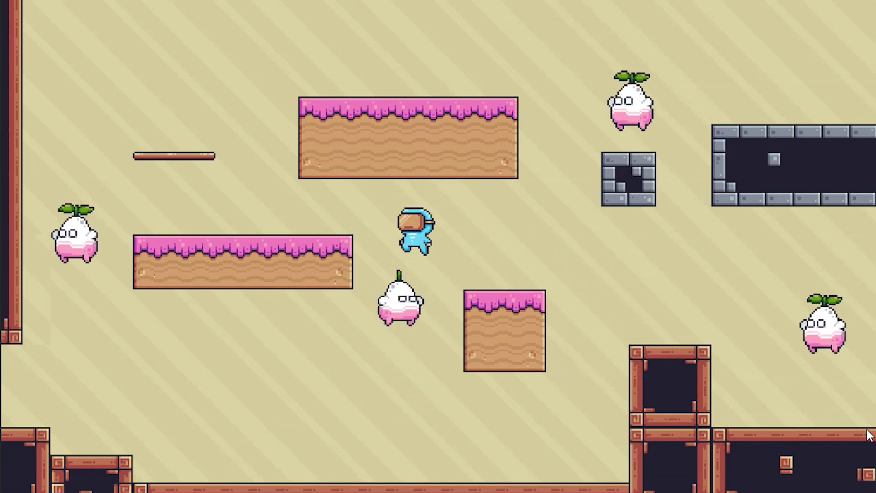
key(Right)
key(space)
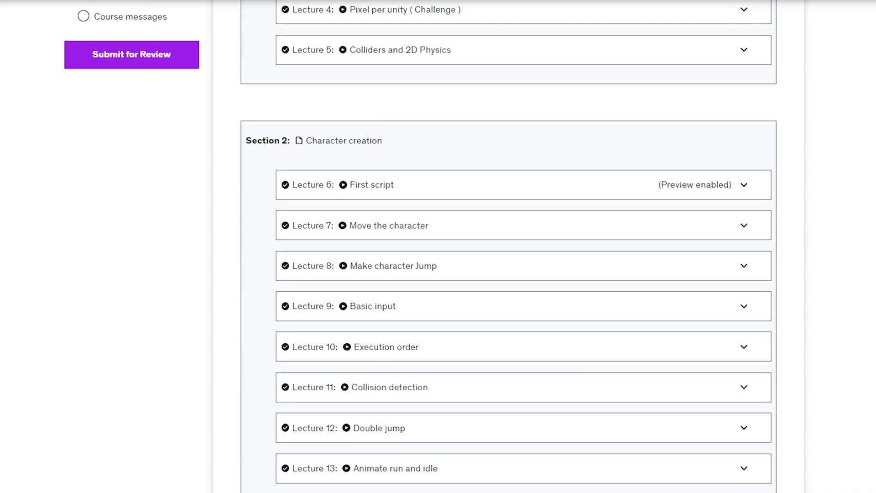
scroll(438, 246, down, 15)
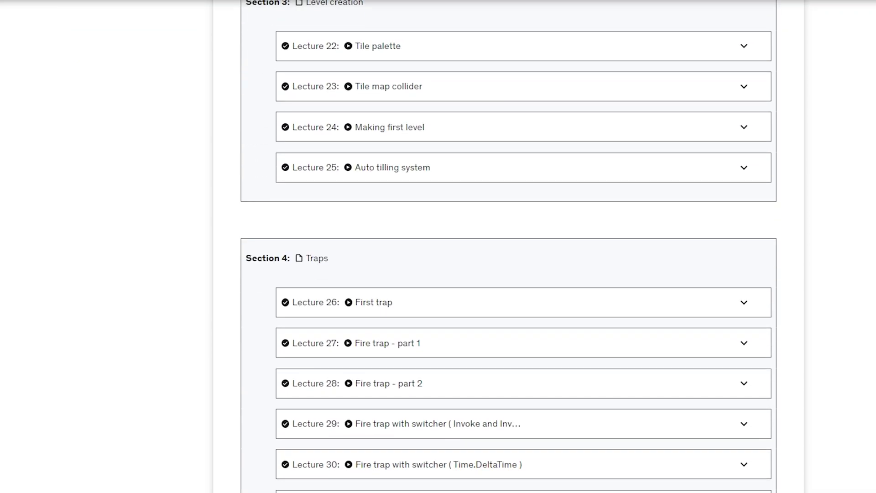
scroll(439, 247, down, 20)
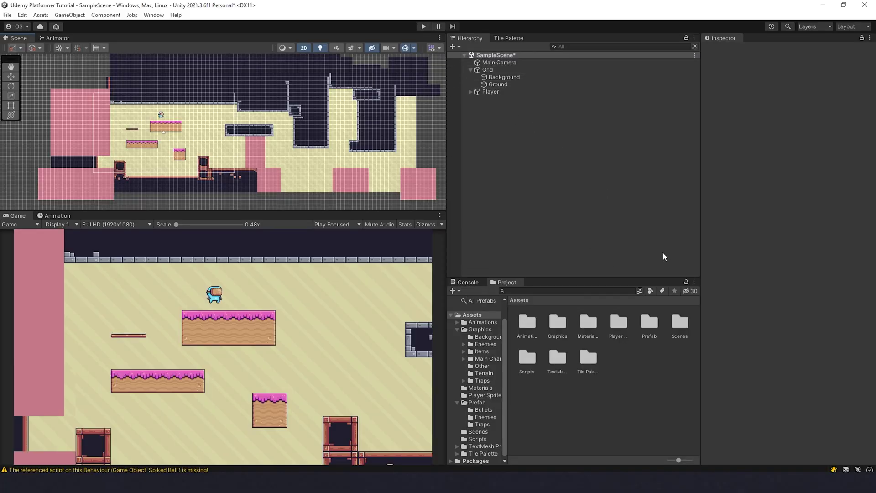
Step: Bring up the Tile Palette showing the Tile Set palette alongside the level
click(513, 39)
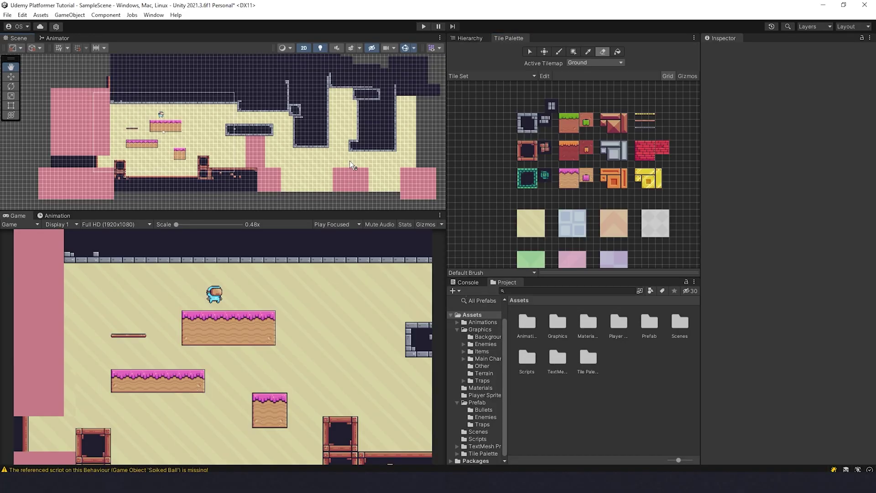
middle_drag(409, 166, 275, 154)
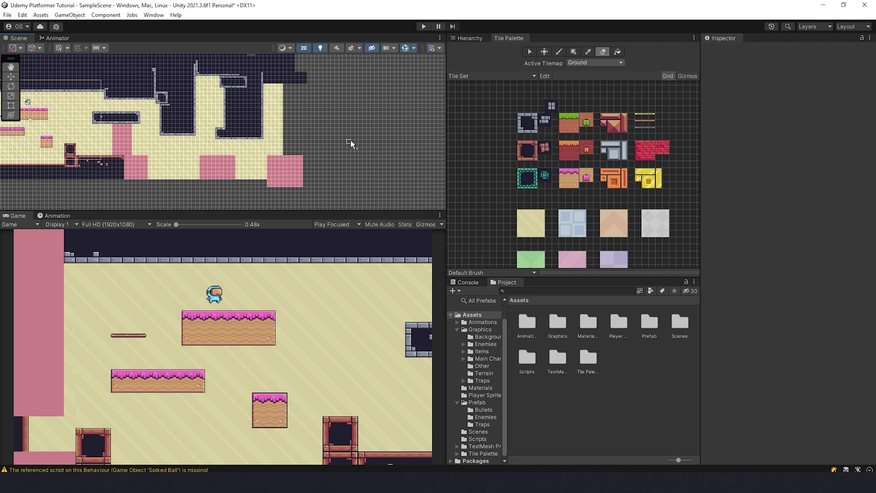
middle_drag(351, 143, 286, 152)
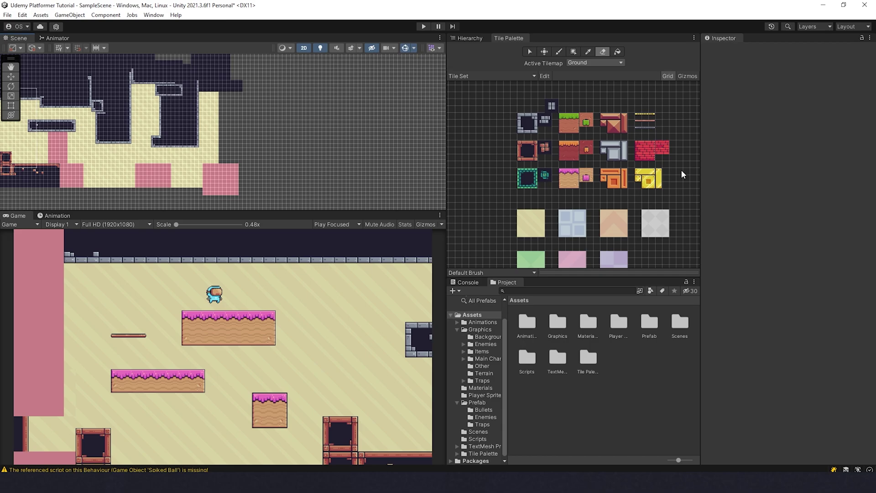
Step: Create a Rule Tile named Rule_Sand in the Tile Palette assets folder
double_click(584, 359)
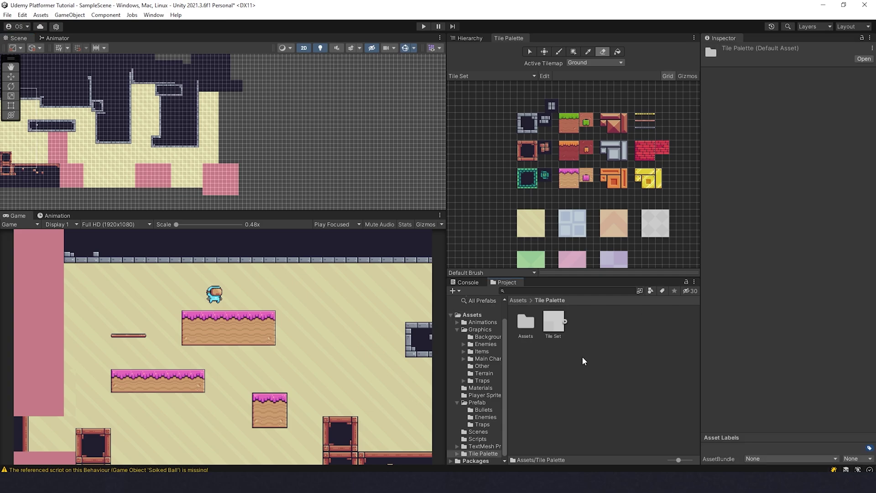
right_click(598, 325)
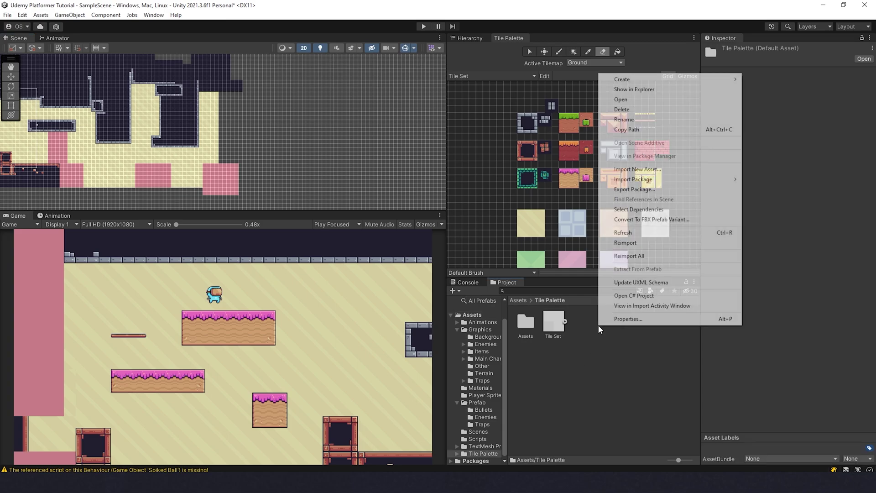
mouse_move(694, 80)
mouse_move(754, 84)
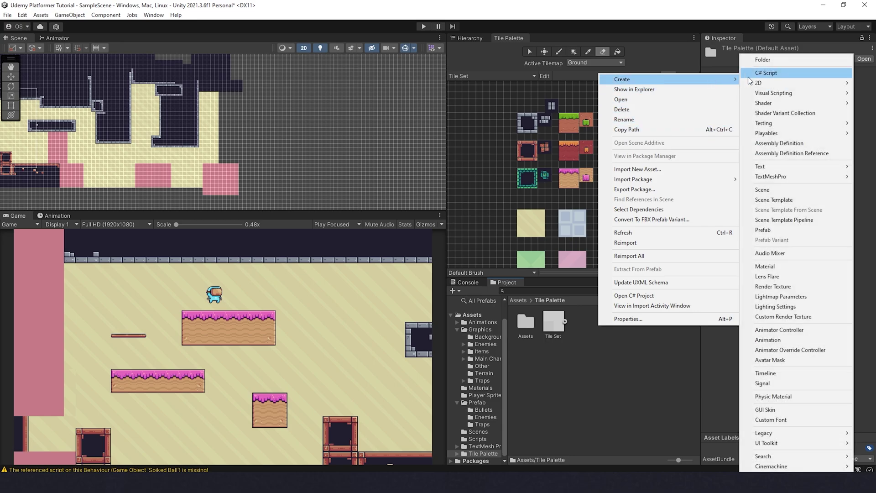
mouse_move(712, 150)
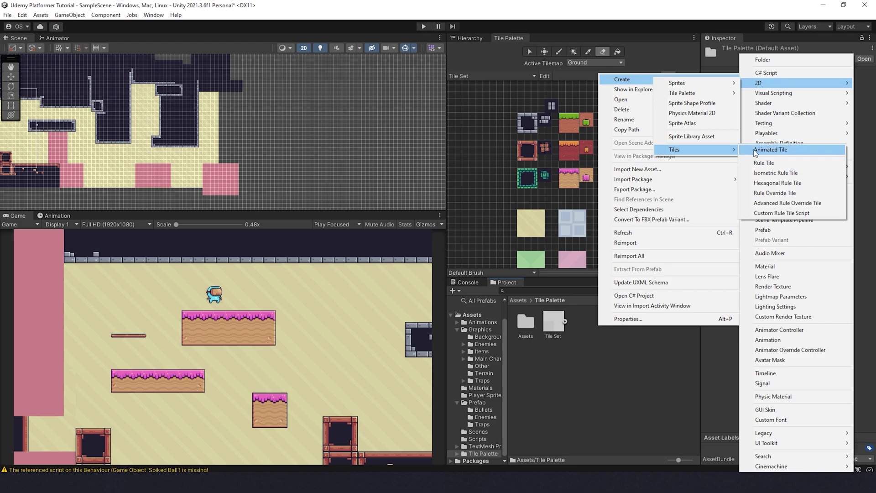
click(763, 163)
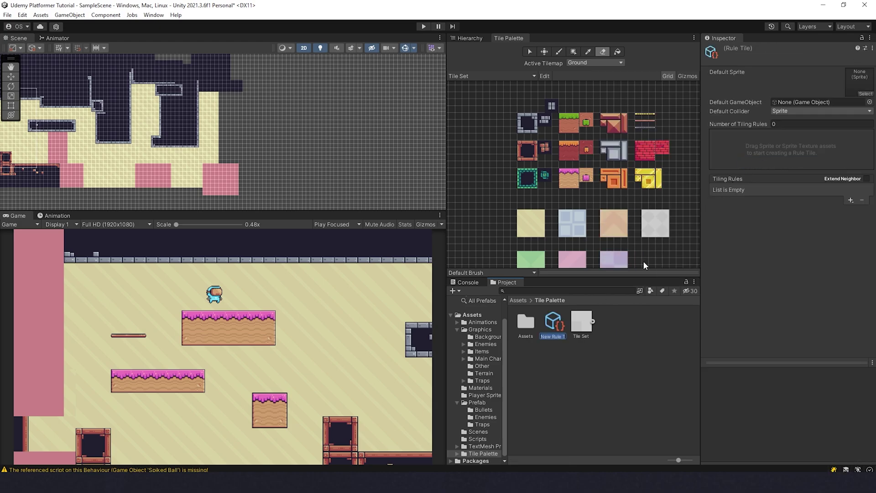
text(Rule_Sand)
key(Return)
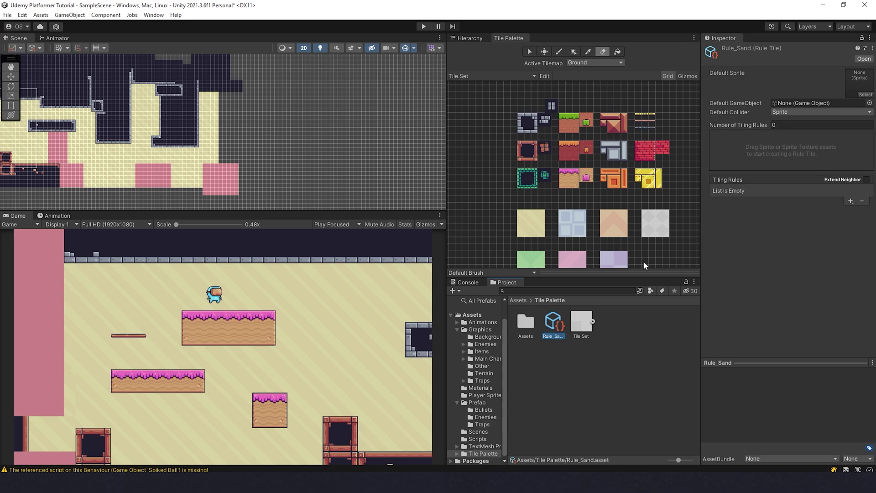
click(569, 177)
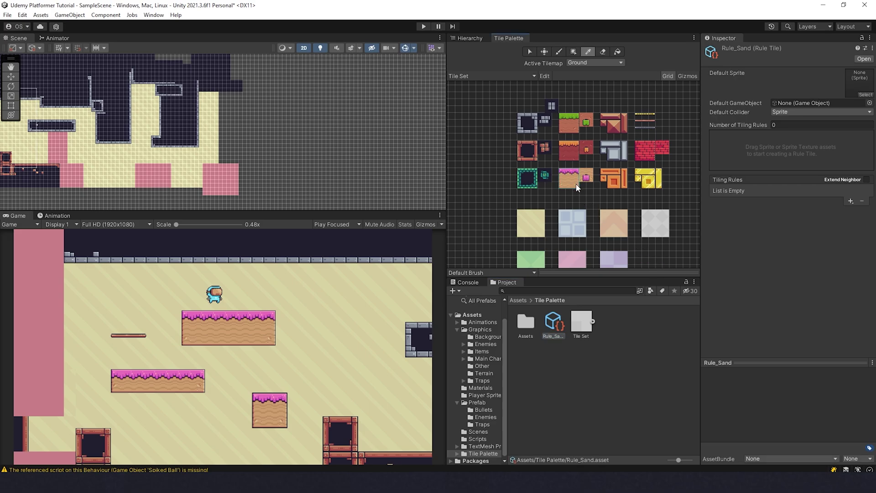
drag(576, 184, 577, 185)
middle_drag(386, 149, 350, 145)
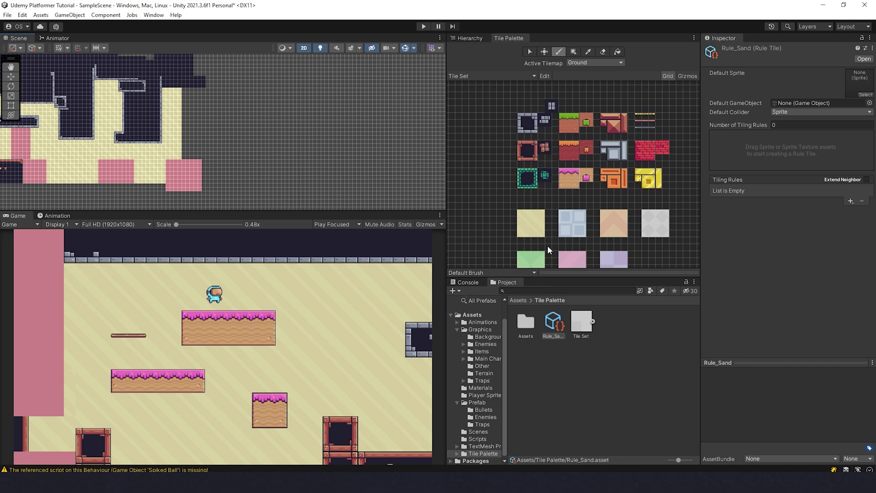
Step: Lock the Inspector on the Rule_Sand rule tile
click(861, 38)
click(630, 329)
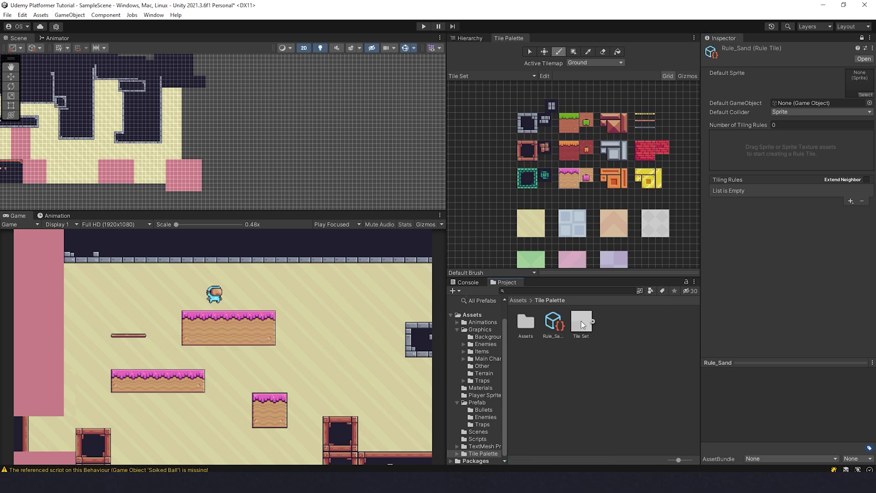
click(581, 321)
click(510, 327)
Step: Set the default sprite of Rule_Sand to the pink-topped sand block's upper-left corner sprite from the Graphics/Terrain folder
click(531, 302)
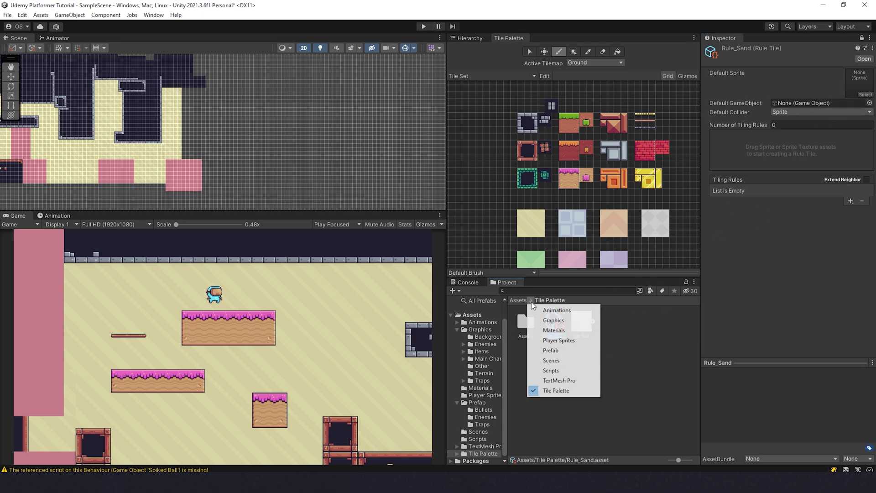
click(554, 320)
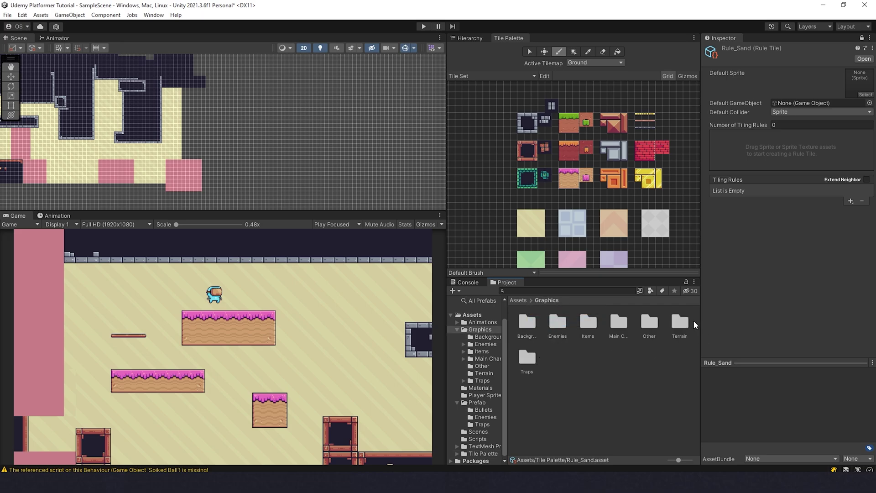
double_click(679, 322)
scroll(583, 334, down, 2)
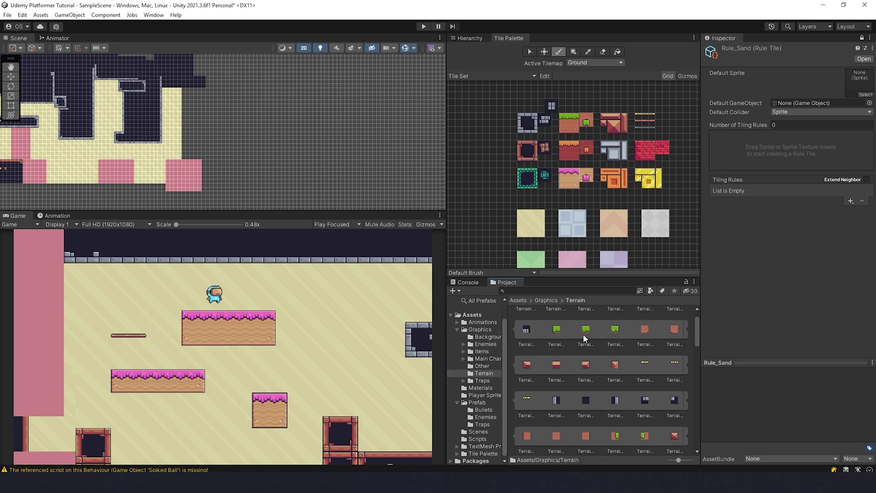
scroll(583, 334, down, 5)
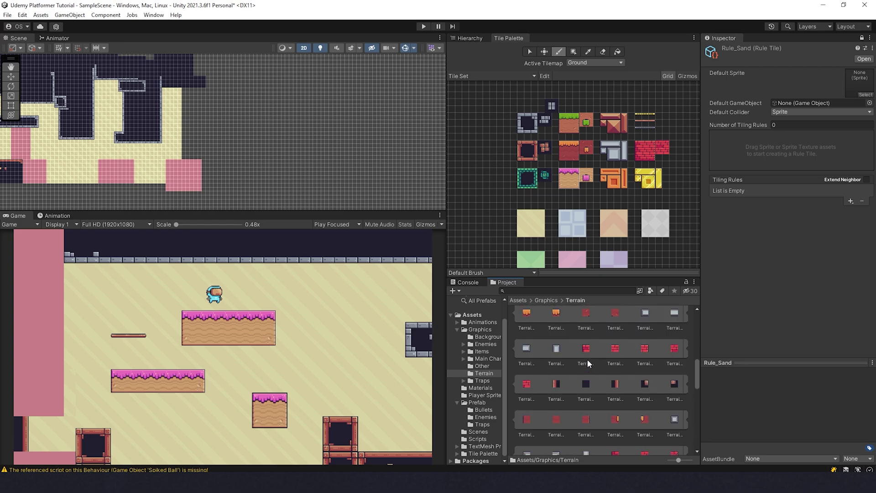
scroll(587, 360, down, 5)
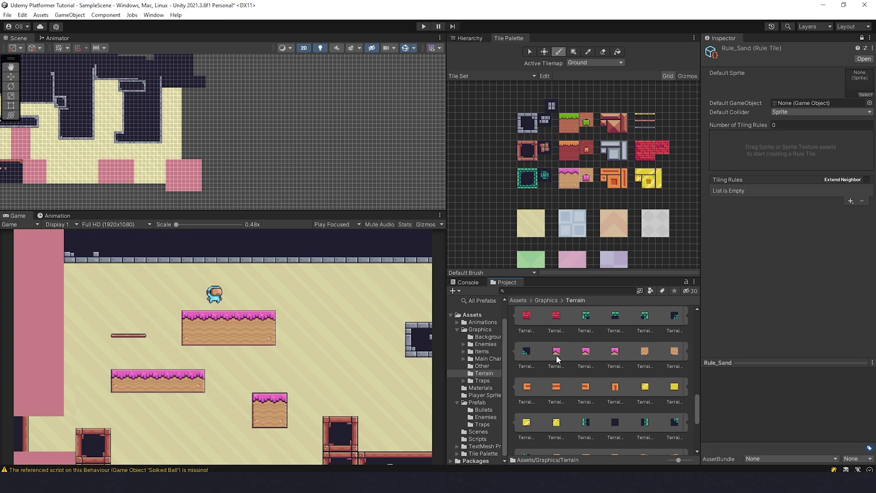
scroll(566, 174, up, 3)
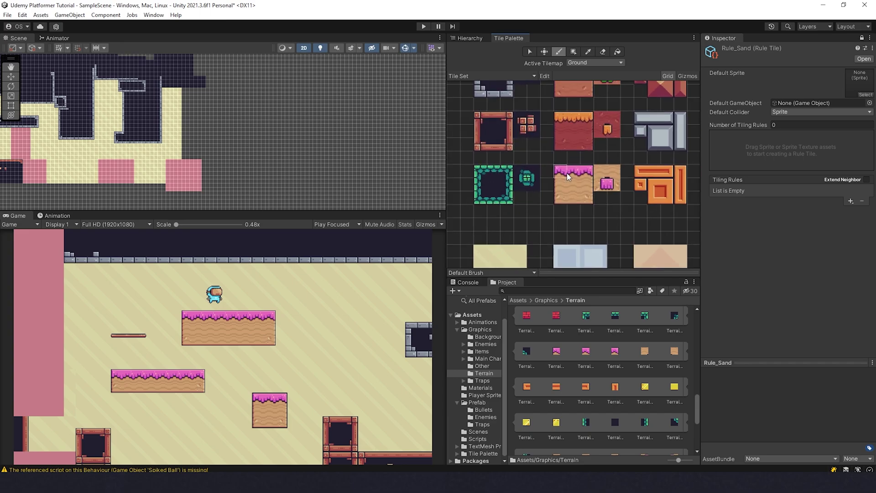
scroll(566, 174, up, 4)
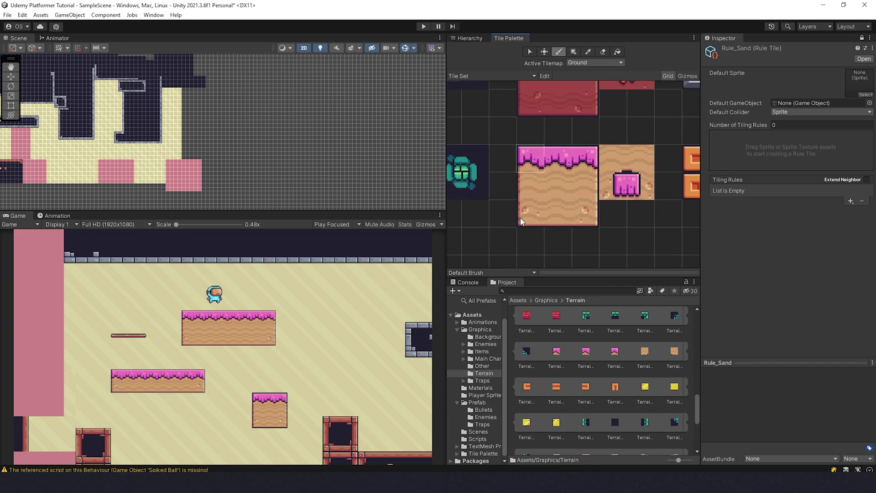
drag(556, 351, 860, 84)
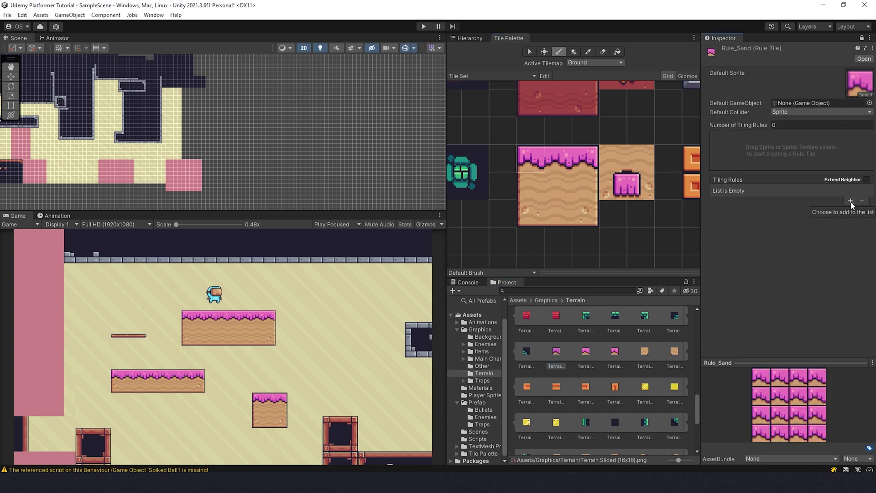
Step: Set the number of tiling rules in Rule_Sand to 9
click(851, 201)
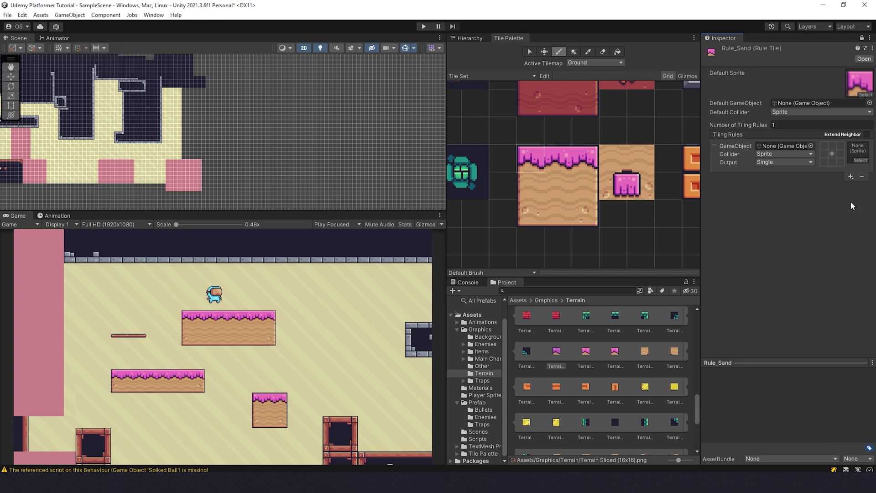
click(734, 128)
text(9)
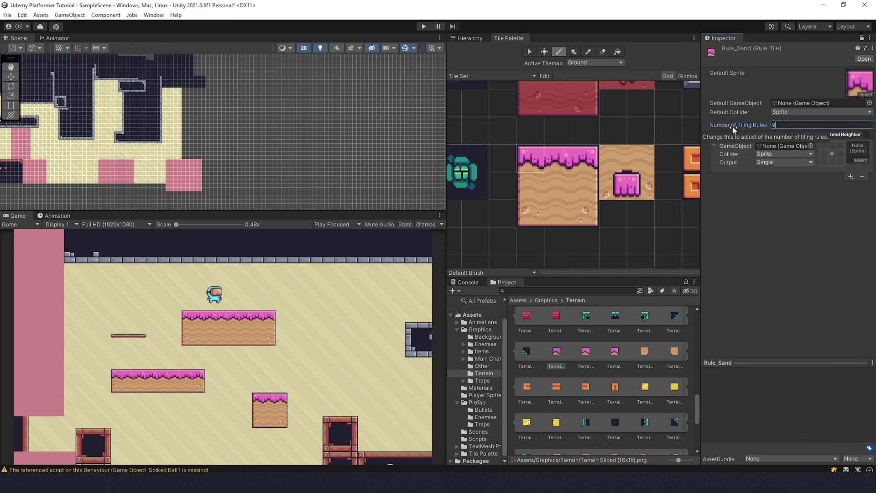
key(Return)
scroll(803, 214, down, 3)
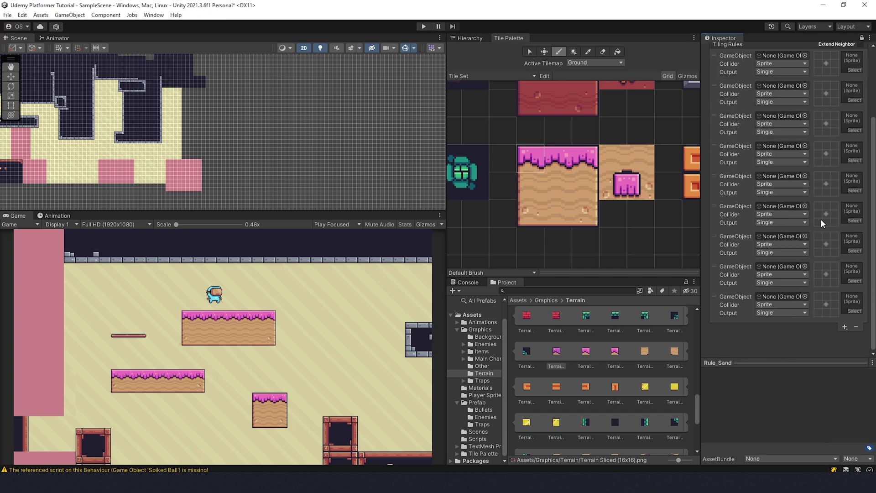
scroll(820, 219, up, 3)
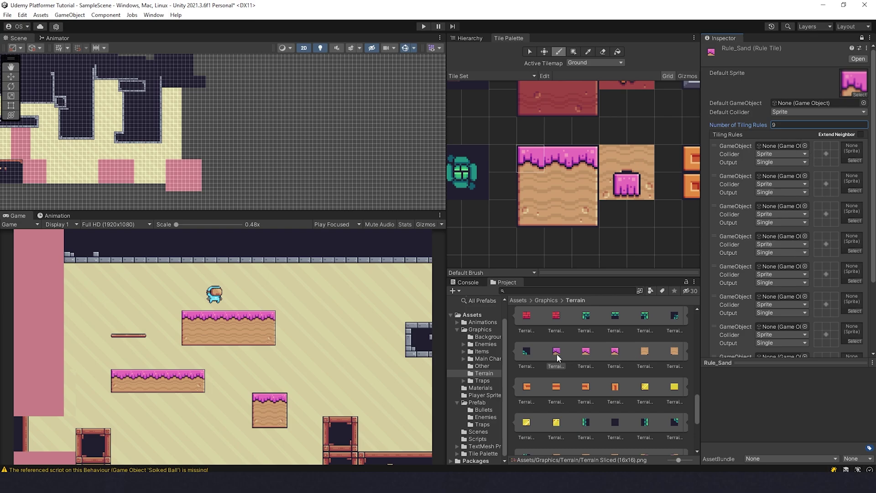
Step: Assign the sand block's three pink top-row sprites, from left corner to right corner, to the first three tiling rules
drag(557, 354, 850, 152)
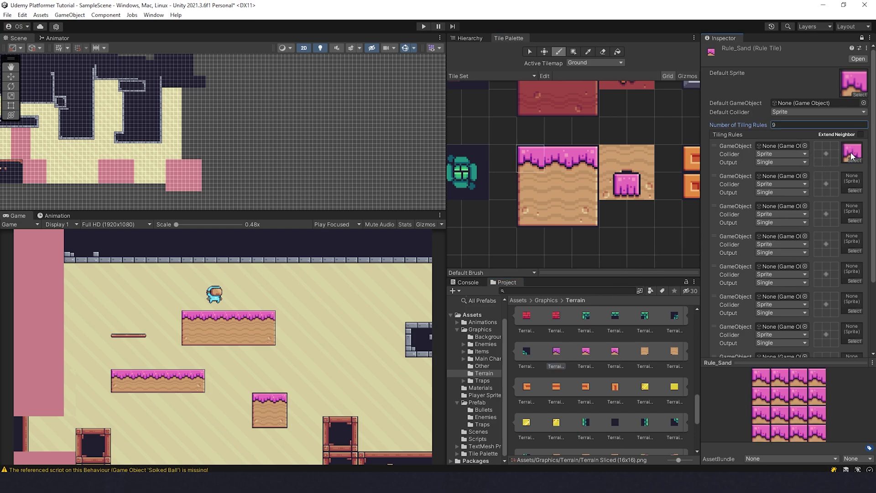
drag(584, 350, 852, 184)
drag(621, 359, 850, 213)
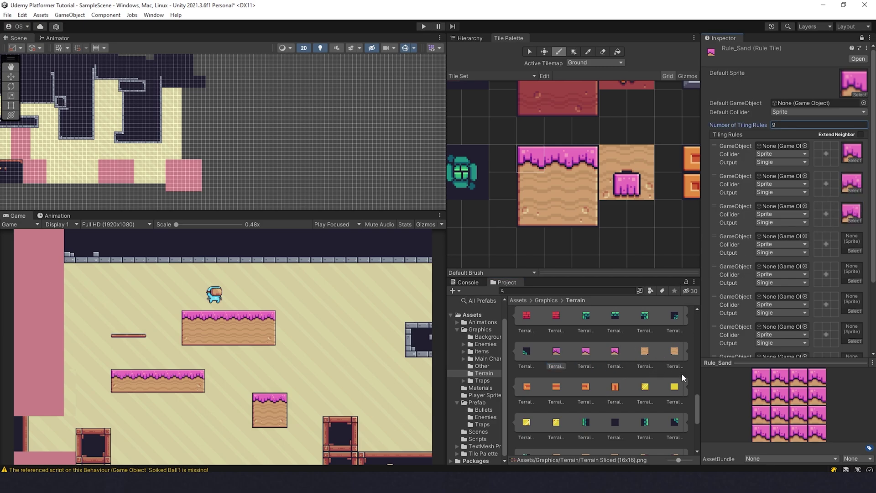
Step: Assign the sand block's right-edge, centre and left-edge middle-row sprites to the fourth, fifth and sixth tiling rules
scroll(697, 407, down, 1)
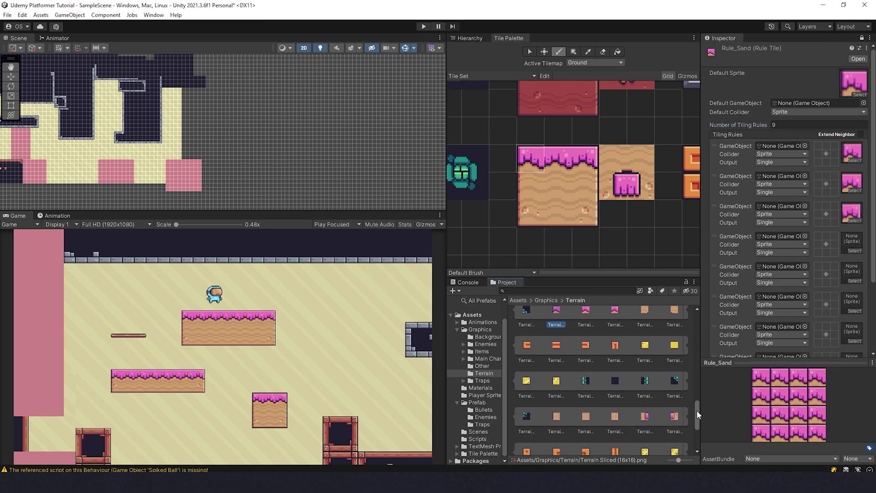
drag(614, 417, 849, 243)
drag(586, 416, 849, 276)
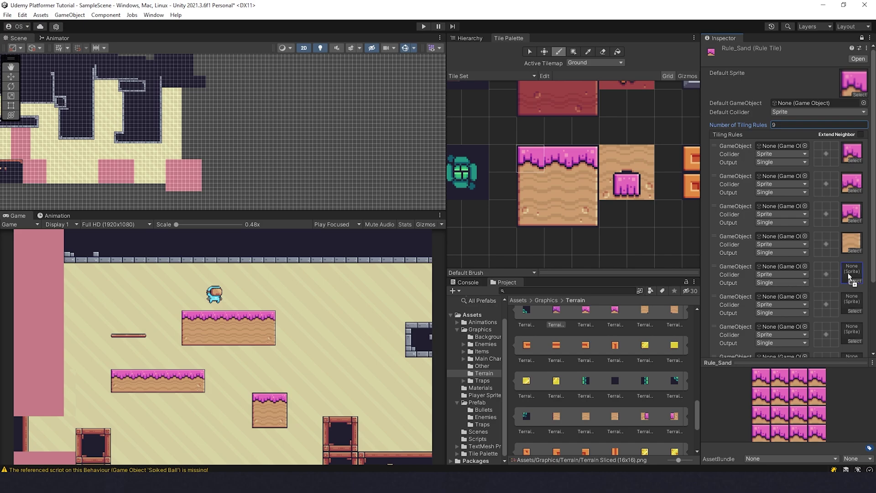
drag(557, 416, 852, 214)
drag(695, 414, 696, 430)
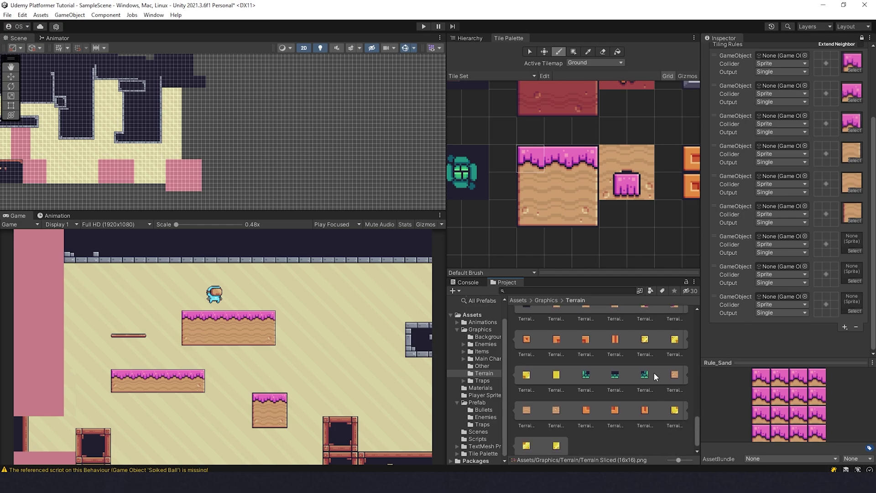
Step: Assign the sand block's bottom-row sprites, from right corner through middle to left corner, to the seventh, eighth and ninth tiling rules
drag(557, 414, 850, 248)
drag(528, 411, 849, 276)
drag(677, 375, 849, 301)
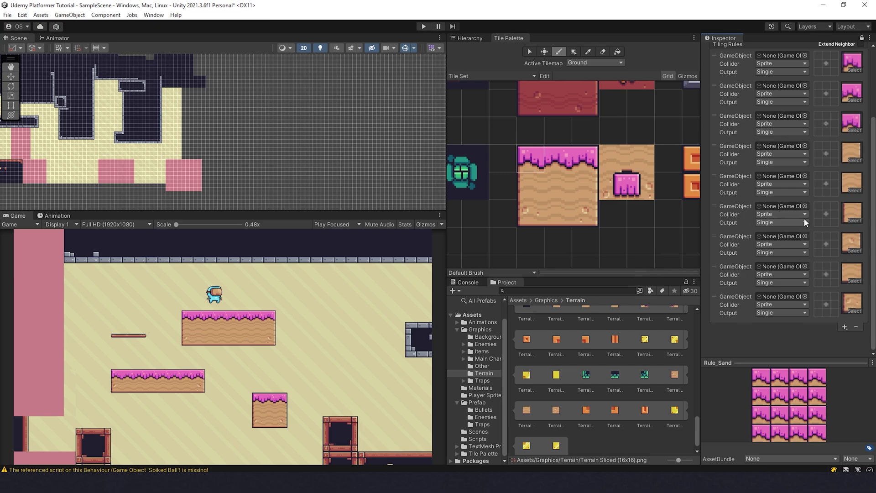
Step: Examine the sprites of the first three tiling rules and compare the first one with its position on the palette's sand block
scroll(800, 156, up, 2)
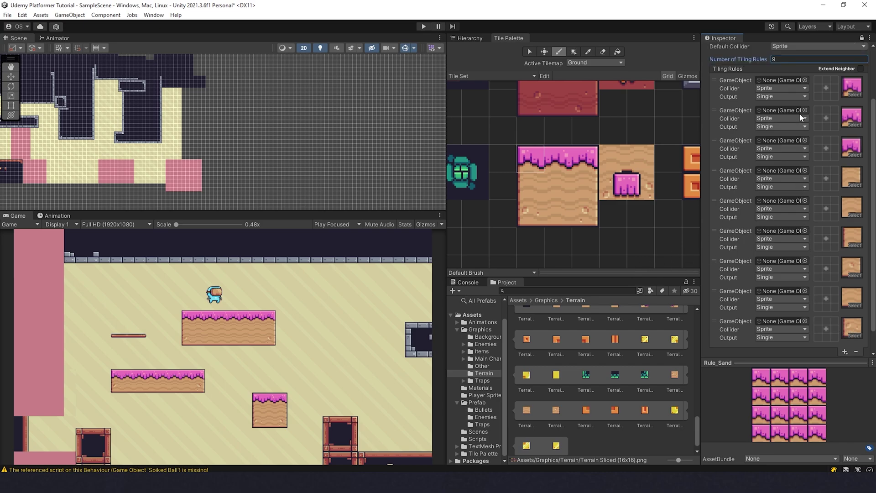
click(854, 91)
click(852, 117)
click(852, 142)
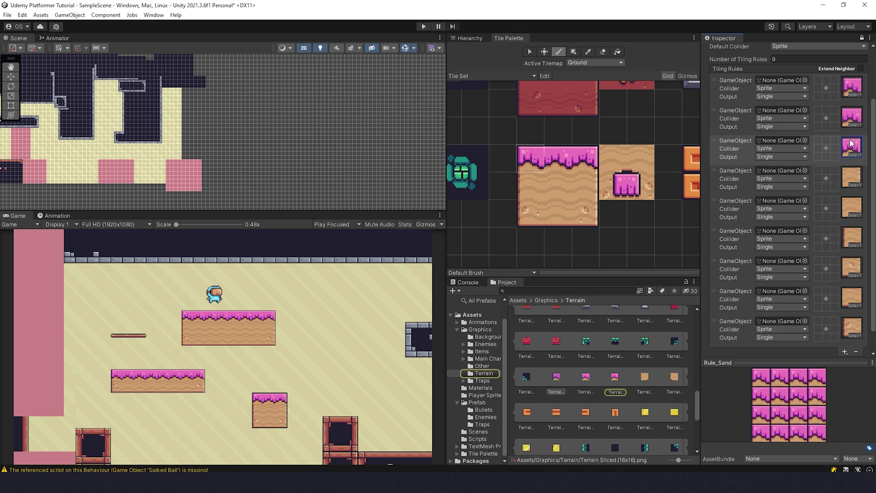
drag(770, 364, 794, 361)
scroll(803, 270, down, 2)
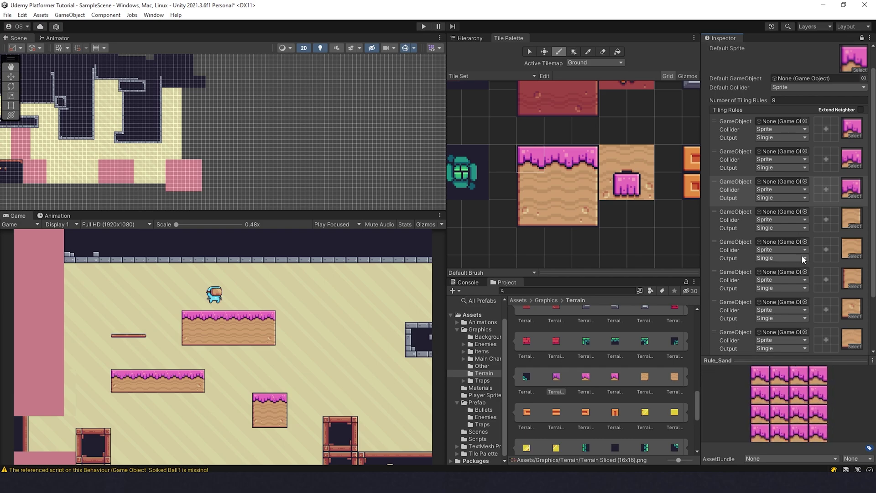
scroll(785, 212, down, 1)
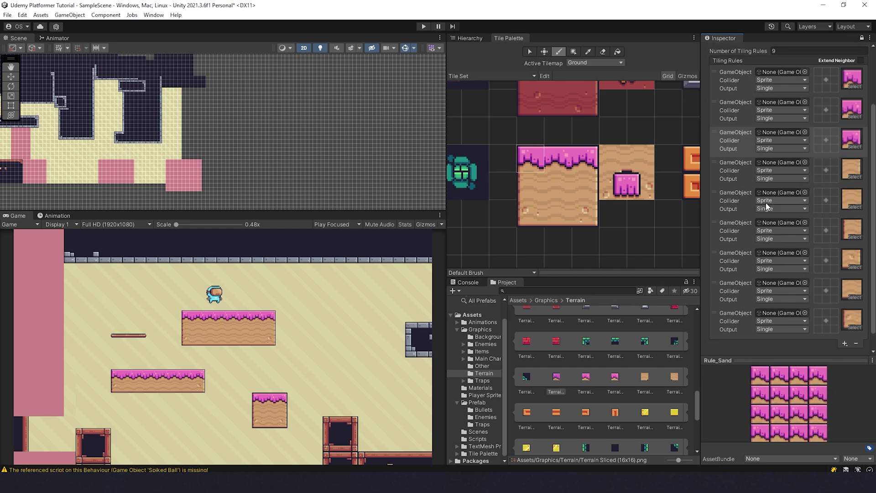
click(854, 83)
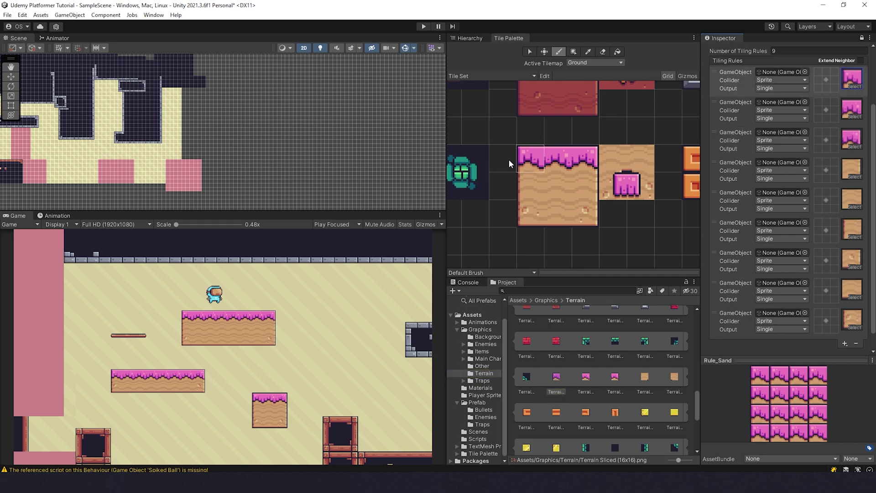
click(526, 130)
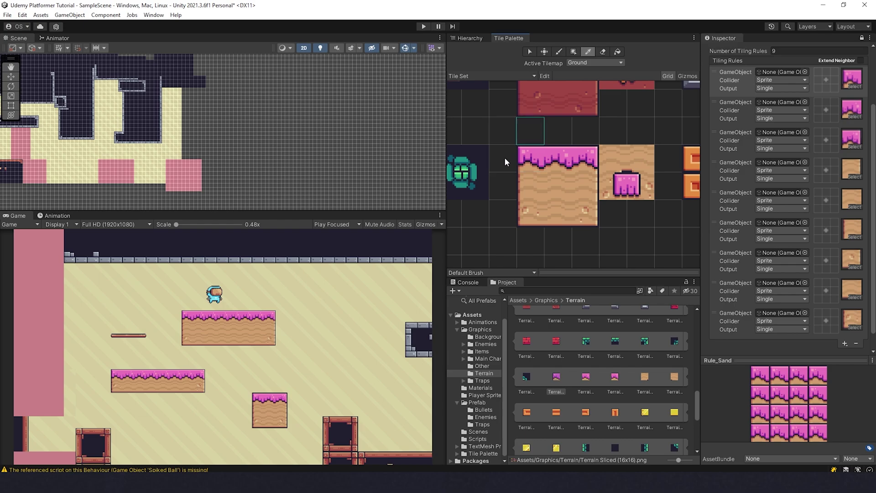
click(536, 126)
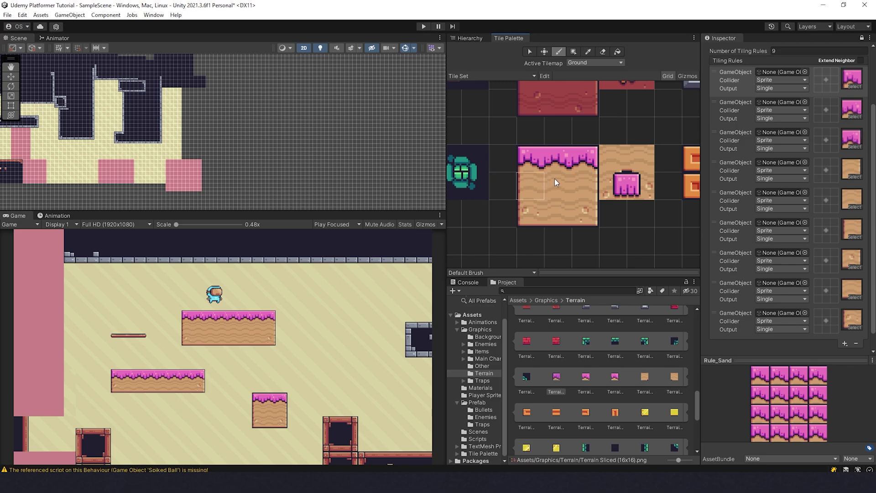
Step: In the first tiling rule, set the right, lower-right and lower neighbours to This and the remaining five to Not This
click(835, 81)
click(833, 88)
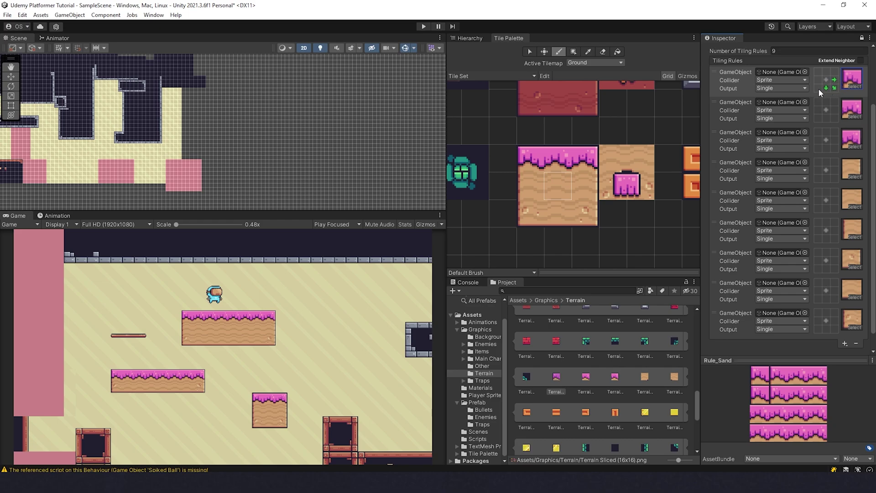
double_click(818, 88)
click(819, 80)
click(819, 80)
click(820, 72)
click(818, 72)
right_click(827, 72)
right_click(834, 72)
Step: In the second tiling rule, set the upper neighbour to Not This and the left, right and three lower neighbours to This
right_click(826, 102)
click(818, 112)
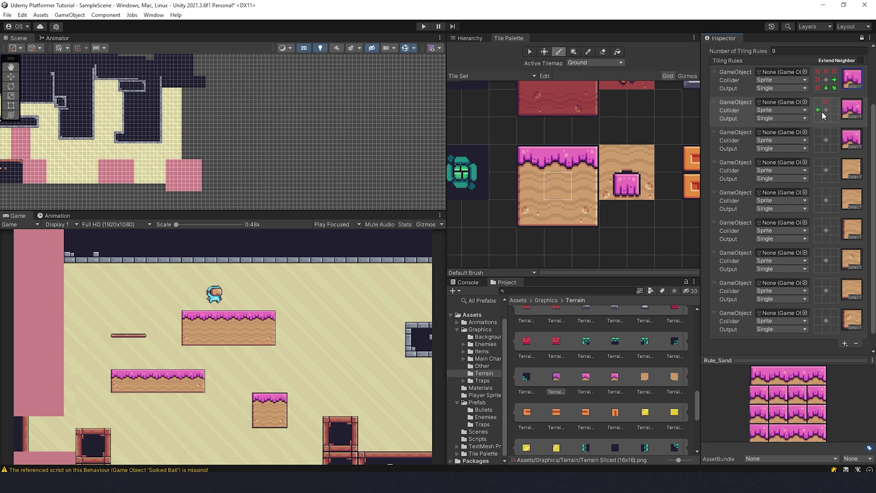
click(834, 111)
click(834, 118)
click(818, 118)
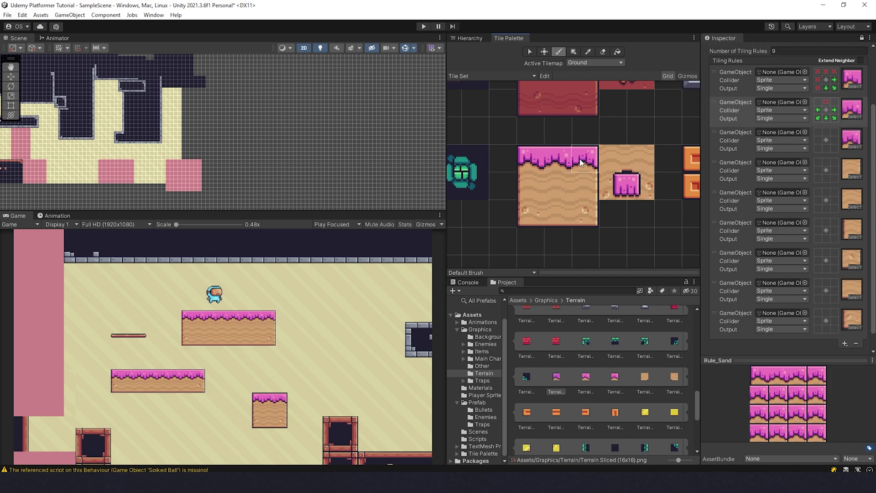
Step: In the third tiling rule, set the left, lower-left and lower neighbours to This and the other five to Not This
click(818, 149)
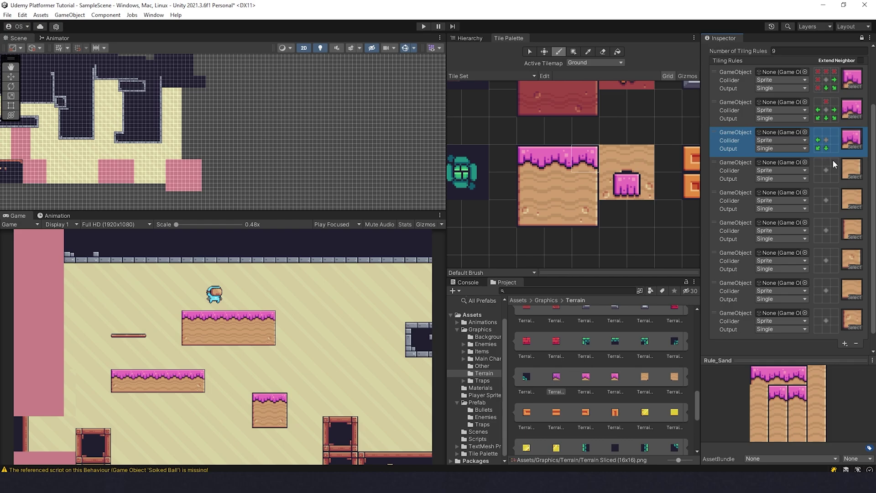
click(835, 149)
click(834, 149)
click(835, 139)
click(835, 139)
click(835, 133)
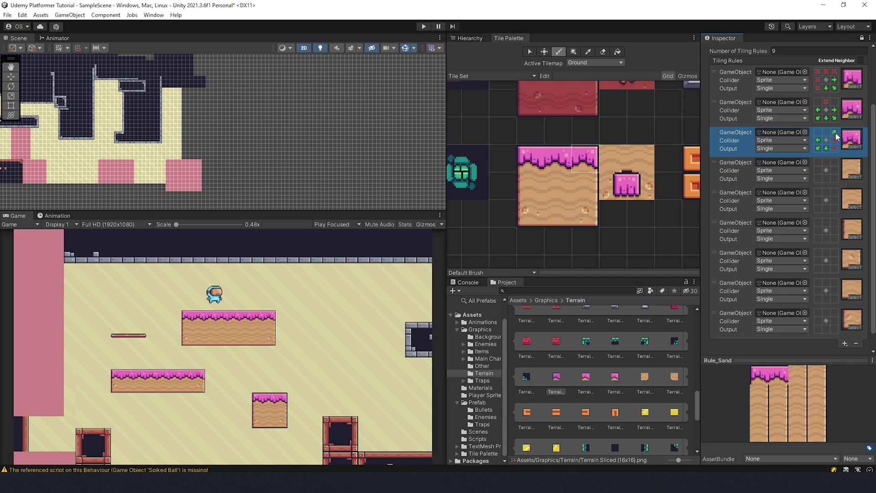
click(835, 133)
click(828, 133)
click(828, 132)
click(819, 133)
click(819, 134)
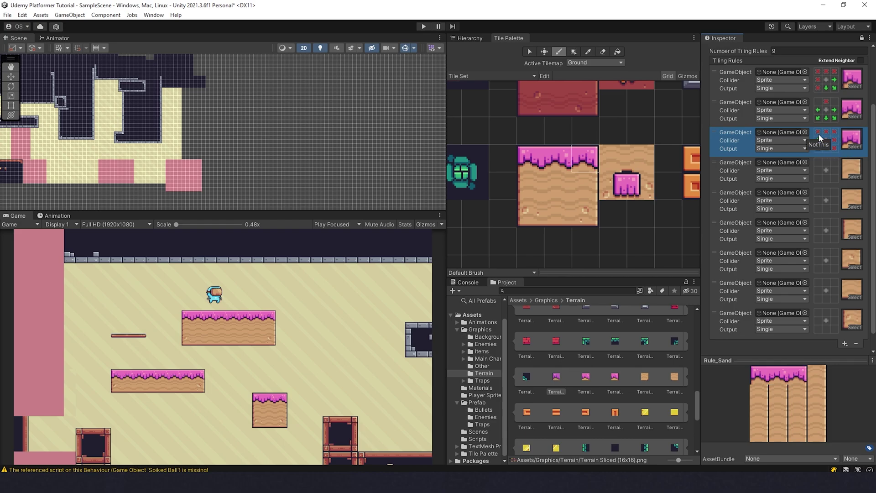
Step: In the fourth tiling rule, set the three right-hand neighbours to Not This and the remaining five to This
click(832, 162)
click(833, 162)
click(826, 163)
click(817, 163)
click(817, 170)
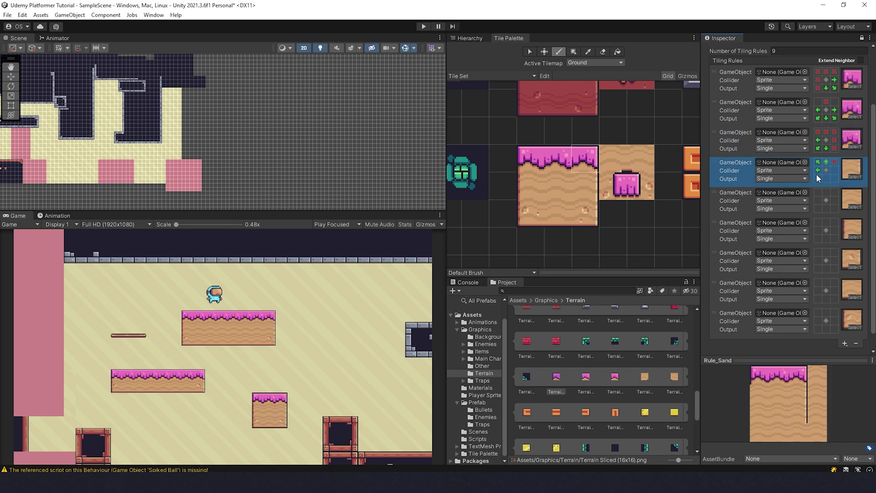
click(817, 178)
right_click(834, 170)
right_click(834, 178)
Step: Set all eight neighbours of the fifth tiling rule, the sand block's centre sprite, to This
click(826, 192)
click(818, 192)
click(817, 208)
click(826, 208)
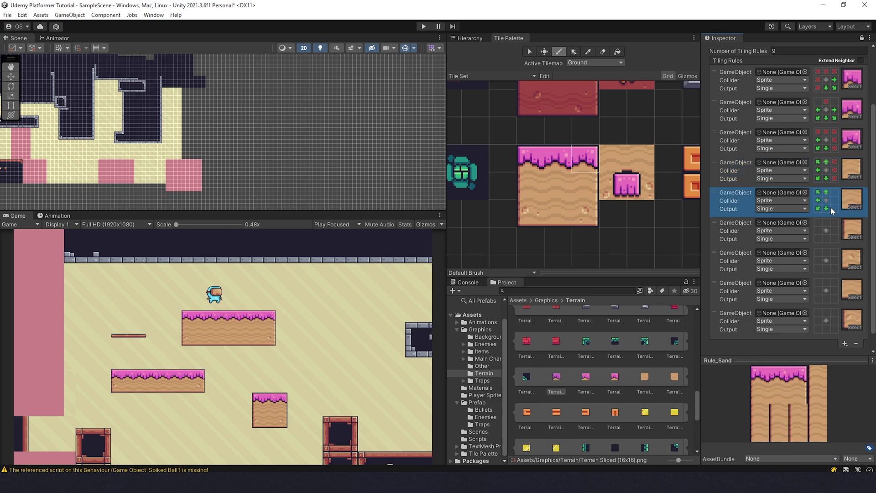
click(835, 200)
Step: In the sixth tiling rule, set the three left-hand neighbours to Not This and the remaining five to This
click(827, 223)
click(835, 222)
click(834, 230)
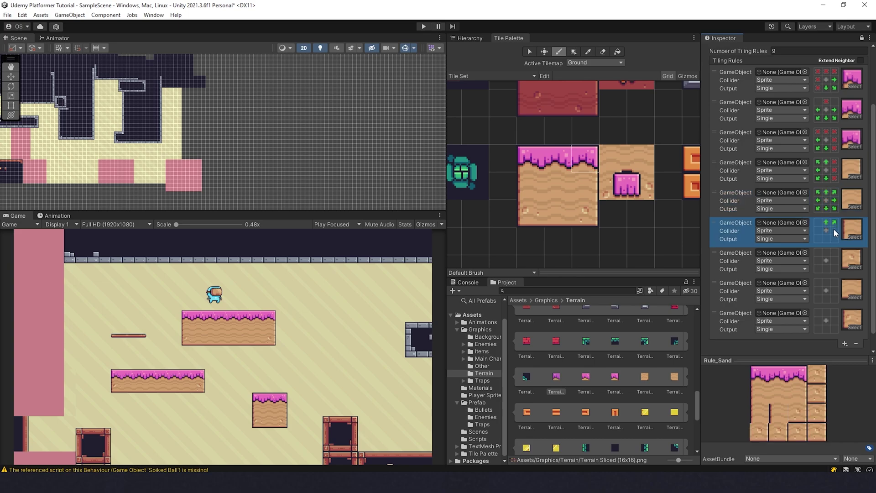
click(834, 238)
click(826, 238)
click(819, 239)
click(818, 239)
click(817, 231)
click(818, 231)
click(818, 223)
click(817, 223)
Step: In the seventh tiling rule, set the left, upper-left and upper neighbours to This and the other five to Not This
click(818, 261)
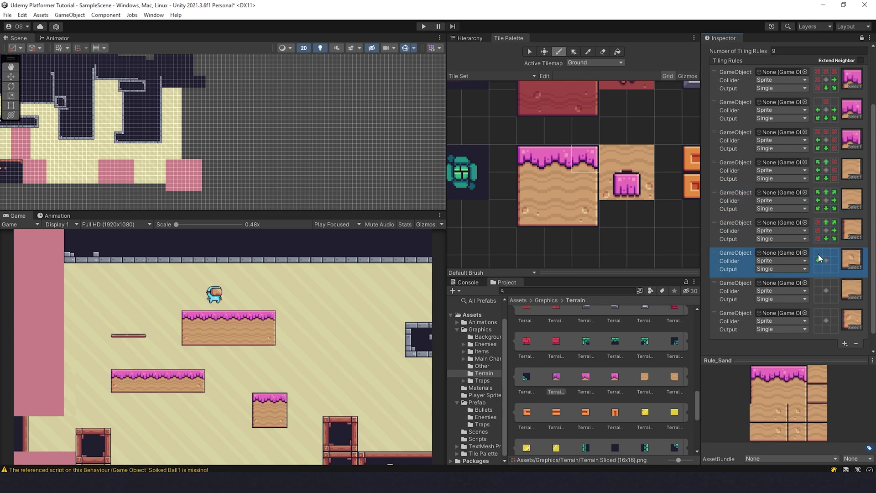
click(818, 254)
click(826, 254)
click(834, 254)
click(834, 260)
click(835, 260)
click(834, 254)
click(834, 267)
click(834, 268)
click(827, 268)
click(827, 269)
click(817, 269)
click(817, 269)
click(835, 254)
double_click(835, 253)
Step: In the eighth tiling rule, set the three upper, left and right neighbours to This and the lower neighbour to Not This
click(819, 290)
click(819, 282)
click(832, 282)
click(834, 282)
click(834, 289)
click(826, 283)
click(834, 283)
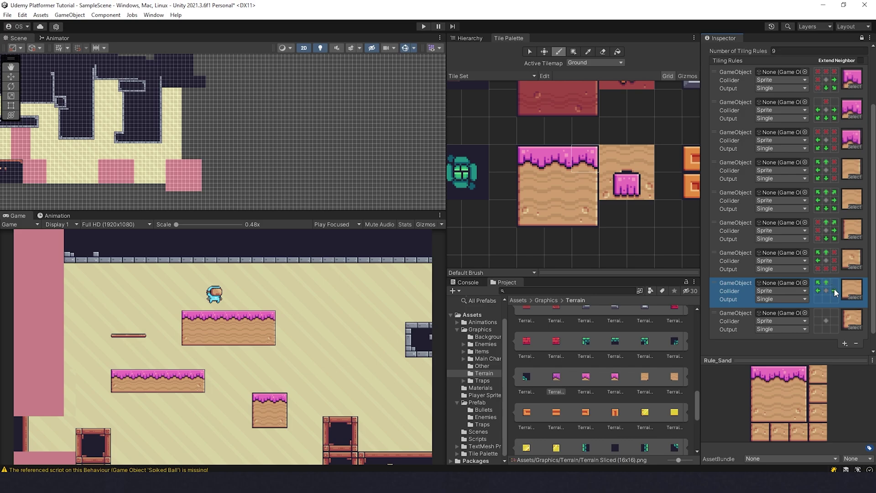
double_click(827, 301)
Step: In the ninth tiling rule, set the upper, upper-right and right neighbours to This and the other five to Not This
click(827, 313)
click(835, 313)
click(835, 320)
double_click(833, 328)
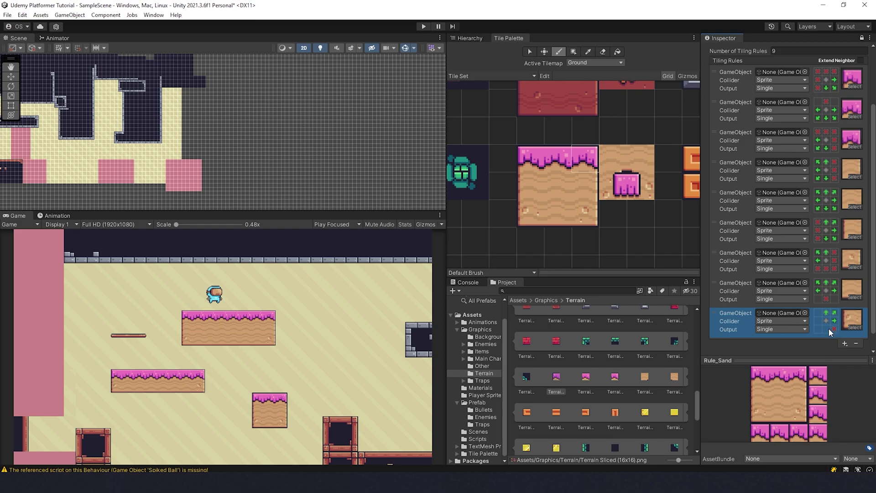
double_click(826, 328)
double_click(818, 329)
double_click(818, 321)
double_click(818, 313)
Step: Add Rule_Sand from the Assets/Tile Palette folder to an empty cell of the Tile Set palette and choose it for filled-box painting
click(530, 300)
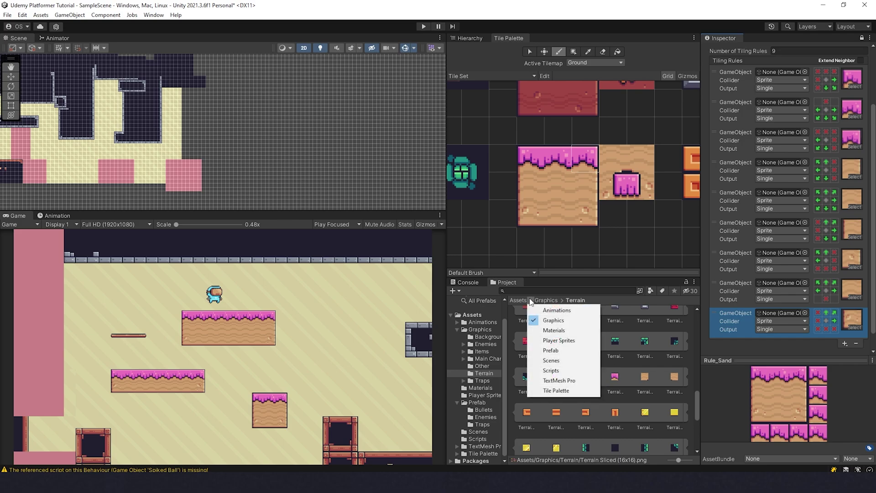
click(549, 391)
scroll(533, 231, down, 10)
middle_drag(506, 218, 653, 227)
scroll(587, 218, down, 1)
middle_drag(587, 217, 532, 244)
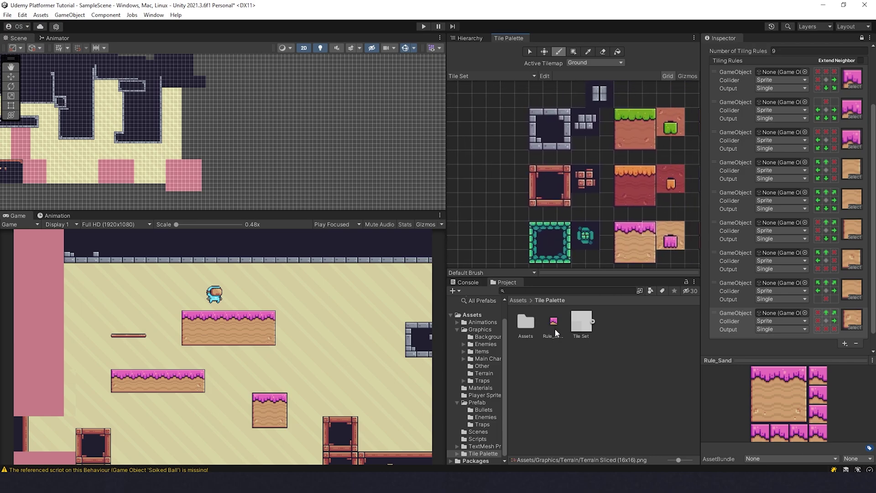
drag(554, 329, 494, 194)
click(573, 52)
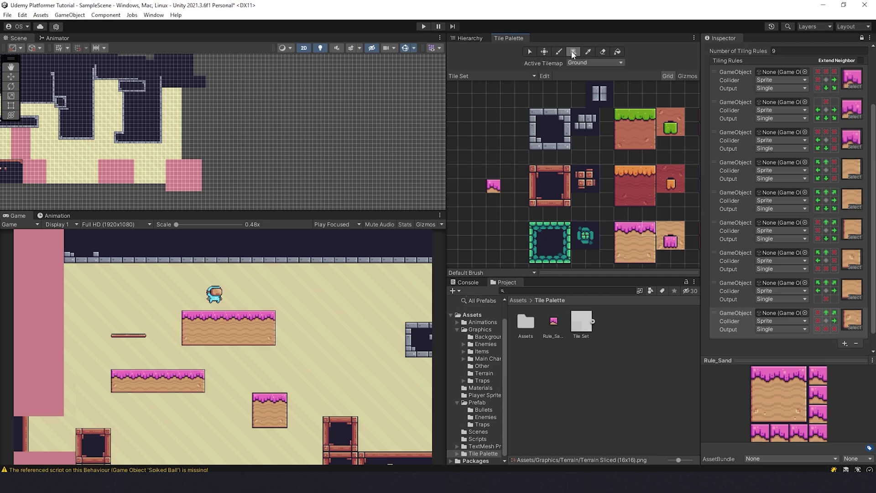
click(496, 186)
Step: Paint several separate sand rectangles of different sizes in the empty area beside the level, and erase them all
scroll(270, 147, up, 3)
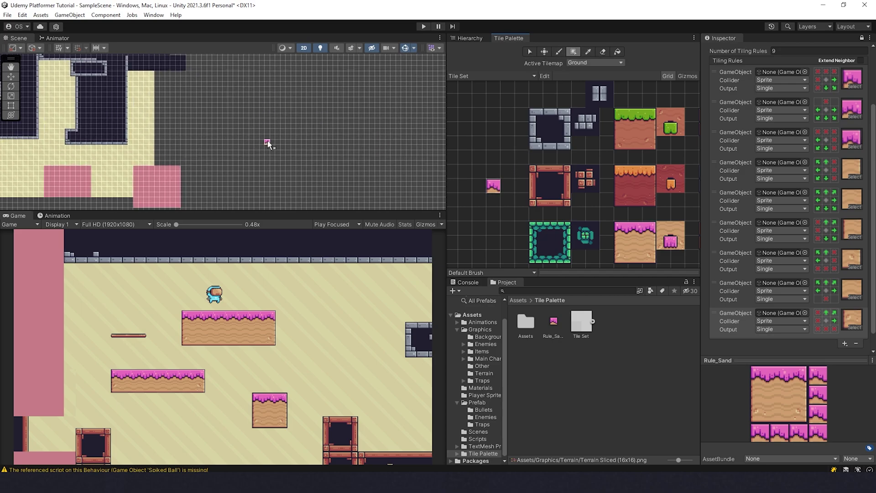
mouse_move(198, 99)
mouse_down()
mouse_move(275, 158)
mouse_move(261, 139)
mouse_up()
drag(322, 141, 322, 141)
scroll(353, 157, up, 2)
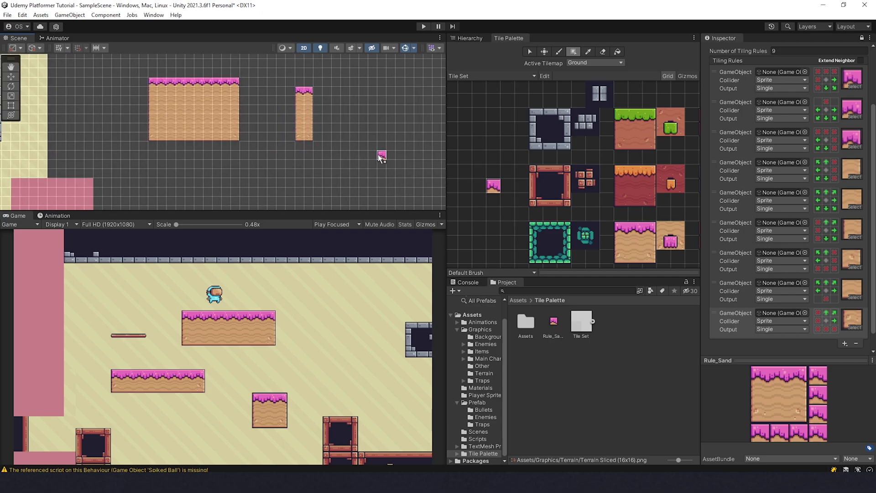
drag(302, 176, 306, 181)
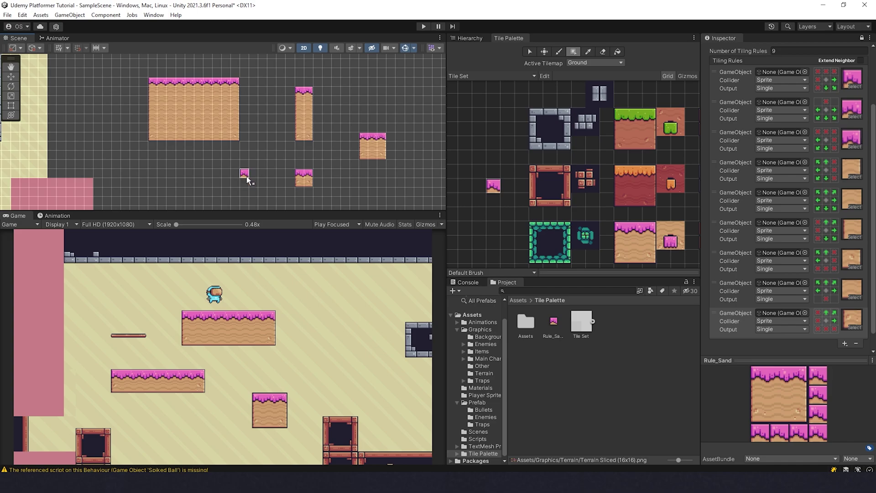
drag(247, 176, 205, 152)
scroll(160, 164, down, 4)
mouse_move(183, 206)
middle_down()
mouse_move(227, 187)
mouse_move(234, 142)
middle_up()
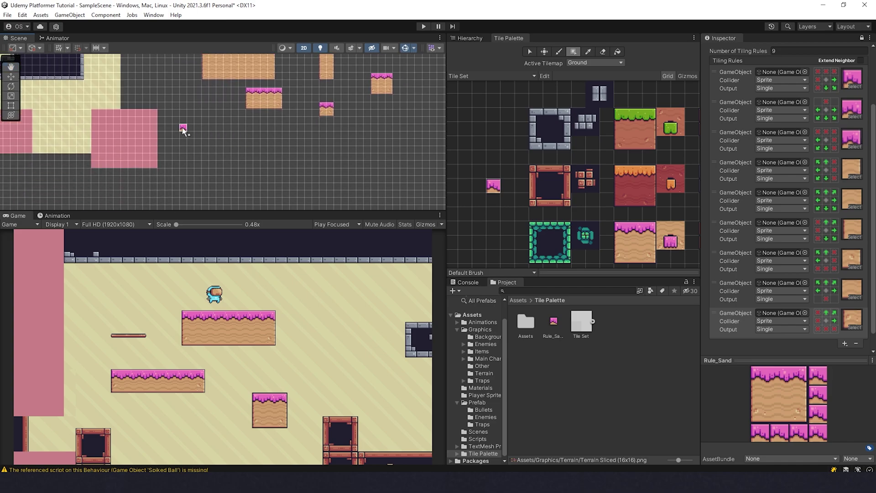
drag(184, 127, 256, 172)
middle_drag(323, 163, 282, 184)
drag(239, 147, 277, 184)
middle_drag(320, 167, 358, 177)
scroll(357, 173, down, 4)
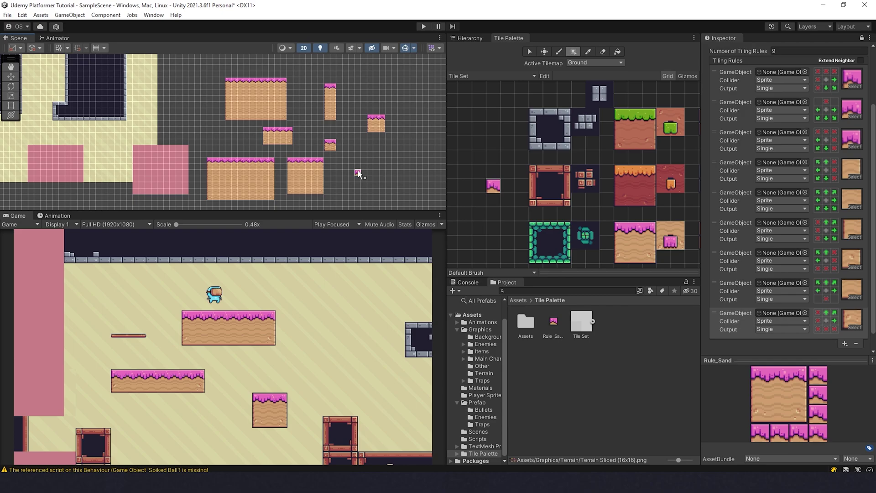
shift+drag(211, 87, 415, 209)
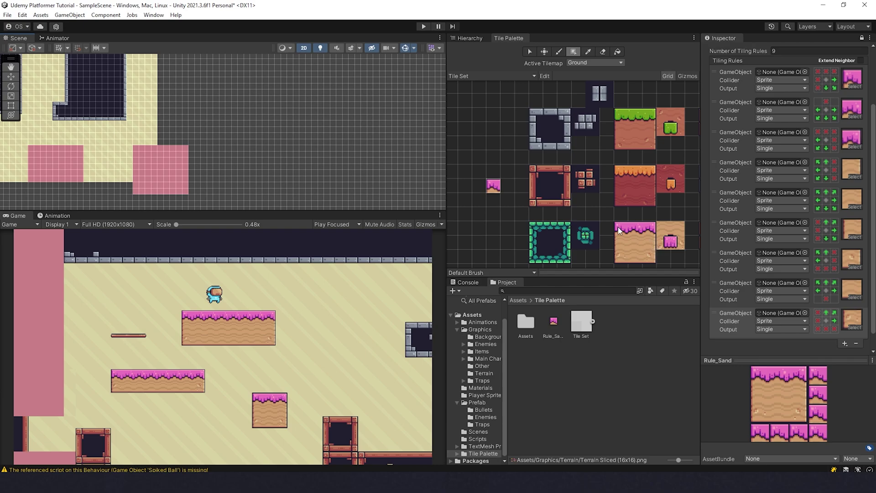
Step: Paint overlapping rectangles of Rule_Sand in the empty area beside the level to form one irregular sand landmass around an empty hole
middle_drag(273, 118, 277, 158)
scroll(276, 158, up, 8)
scroll(277, 161, up, 1)
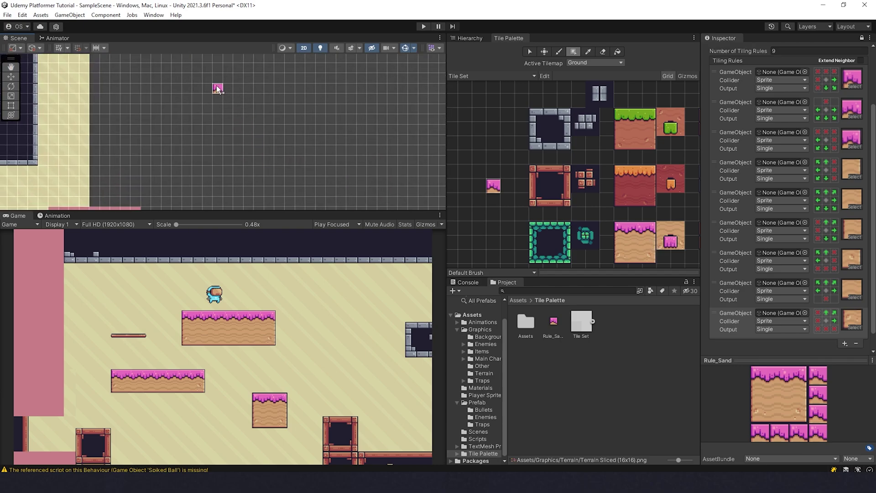
drag(218, 87, 185, 162)
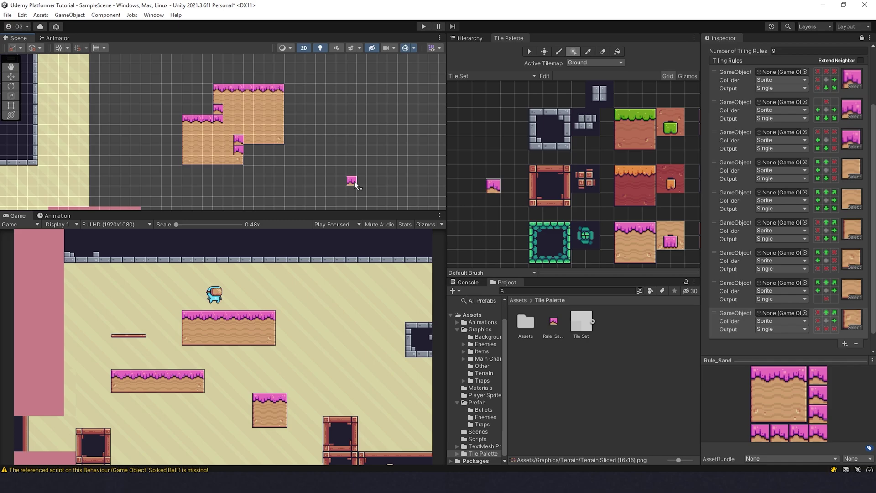
mouse_move(341, 89)
mouse_down()
mouse_move(331, 78)
mouse_move(258, 67)
mouse_up()
drag(269, 129, 334, 171)
scroll(357, 183, down, 4)
middle_drag(357, 182, 283, 151)
drag(347, 131, 260, 70)
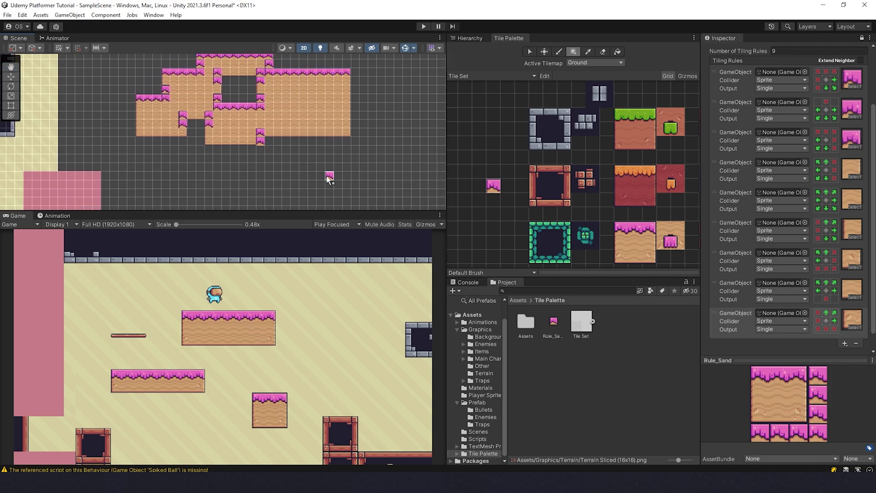
drag(374, 178, 256, 131)
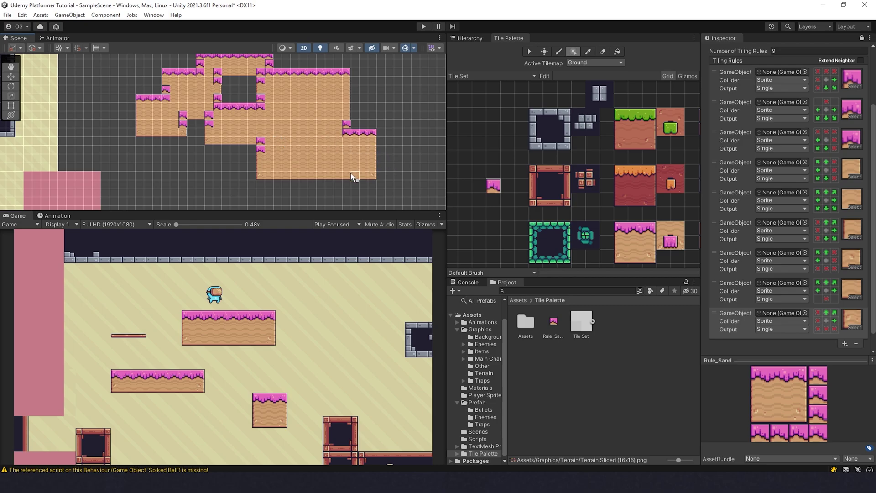
scroll(353, 178, down, 1)
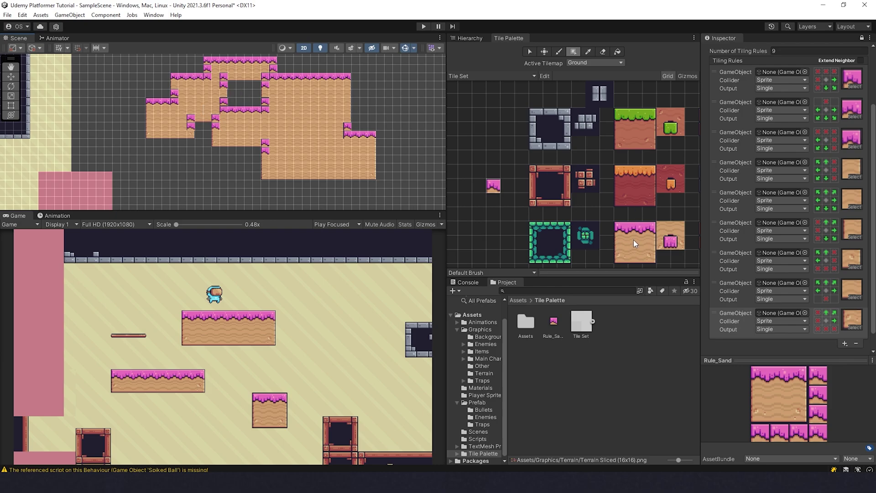
middle_drag(177, 97, 185, 114)
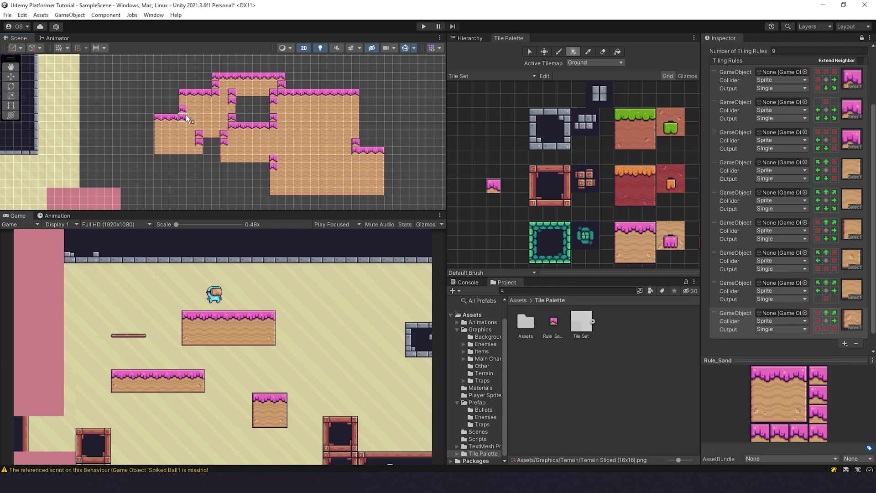
Step: Erase the Rule_Sand test shapes from the empty area beside the level and pick the small wooden block tile from the palette
mouse_move(152, 73)
mouse_down()
mouse_move(396, 196)
mouse_move(364, 165)
mouse_move(158, 70)
mouse_move(143, 74)
mouse_up()
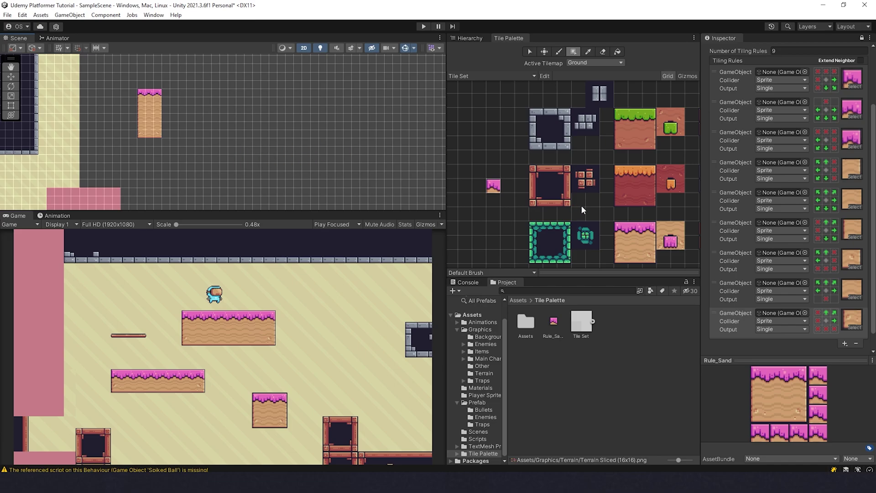
scroll(582, 205, down, 1)
middle_drag(581, 206, 522, 201)
click(526, 185)
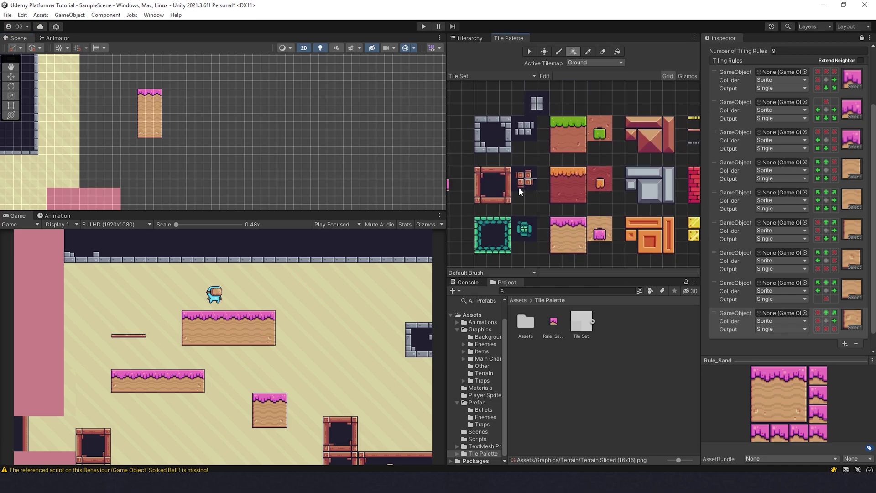
click(519, 185)
click(533, 178)
click(520, 184)
shift+drag(133, 82, 219, 178)
Step: Create a new rule tile named Rule_Wood in the Assets/Tile Palette folder
right_click(634, 335)
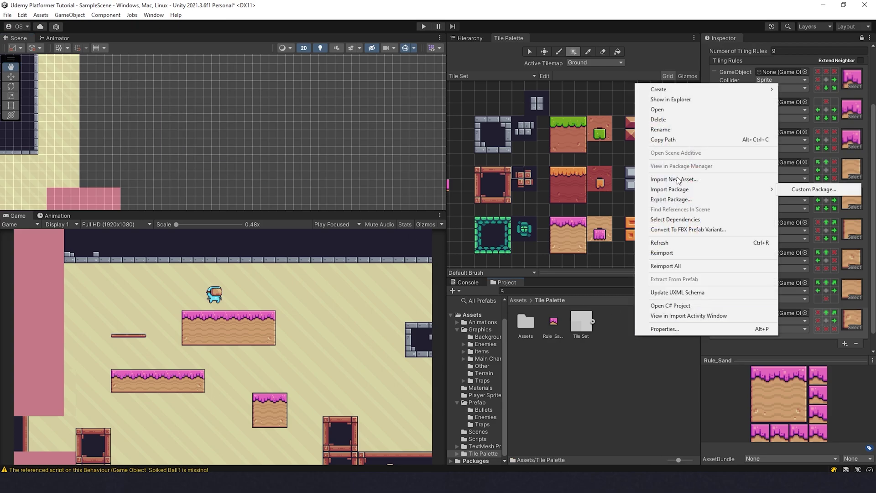
mouse_move(707, 89)
mouse_move(621, 89)
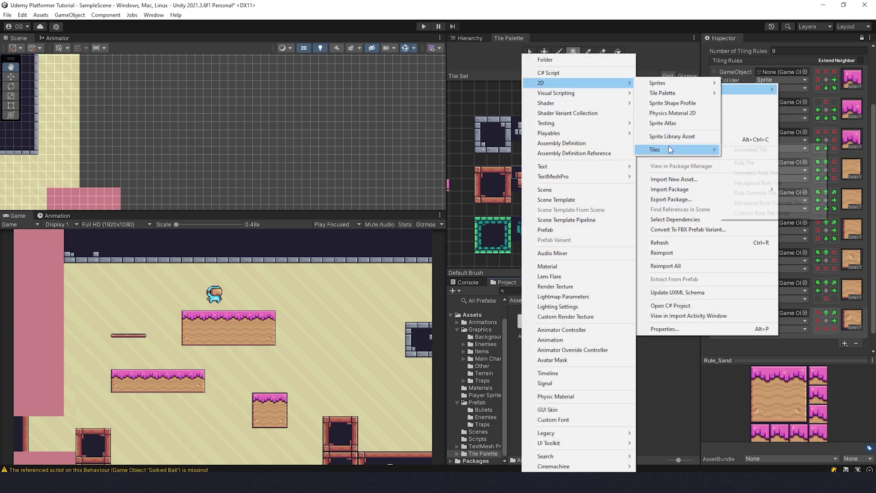
mouse_move(684, 150)
click(744, 164)
text(Ru)
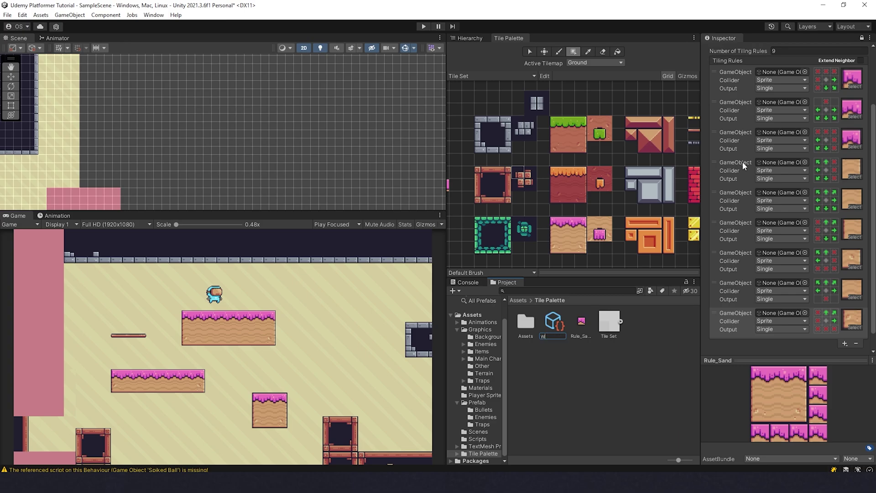
text(le_Wood)
key(Return)
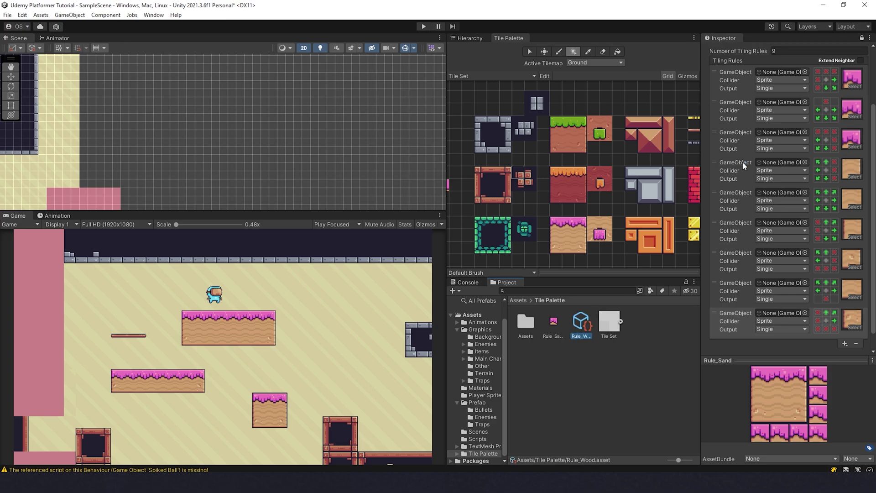
Step: Unlock the Inspector so it shows Rule_Wood and set its number of tiling rules to 9
click(861, 38)
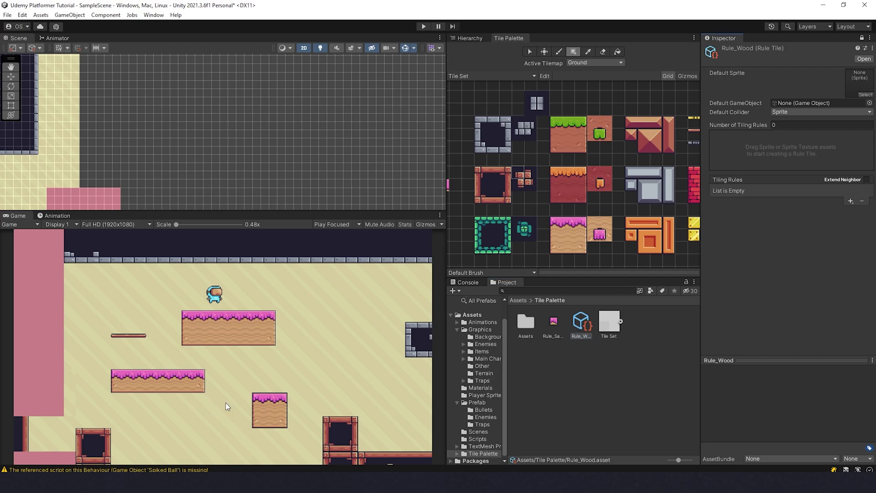
click(778, 125)
text(9)
key(Return)
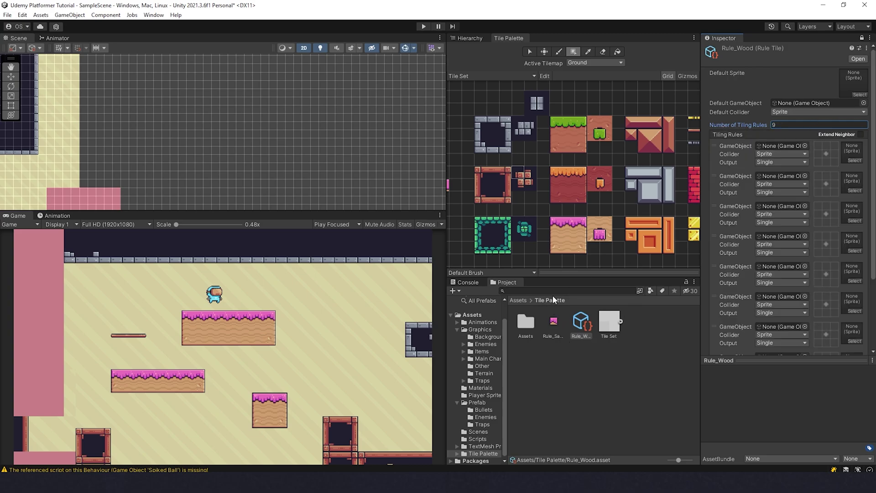
Step: Assign the wooden frame's top-left corner, top edge and top-right corner sprites from Graphics/Terrain to the first three tiling rules
click(531, 300)
click(552, 319)
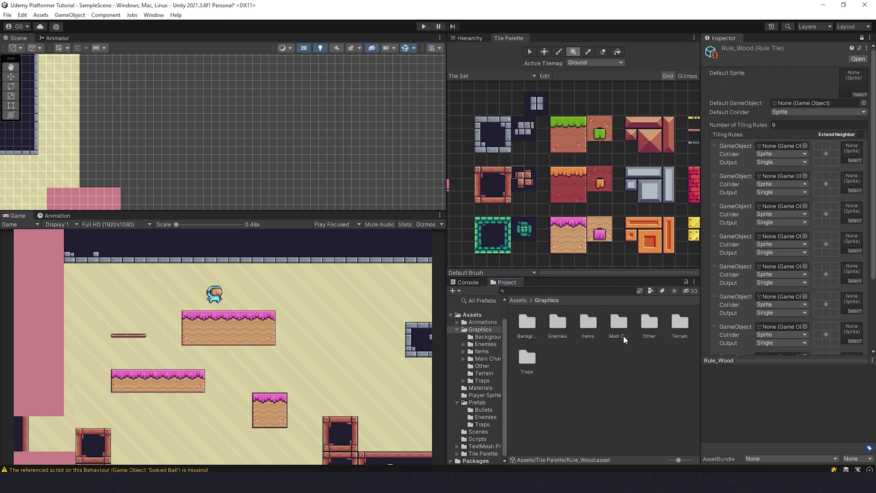
drag(762, 363, 762, 382)
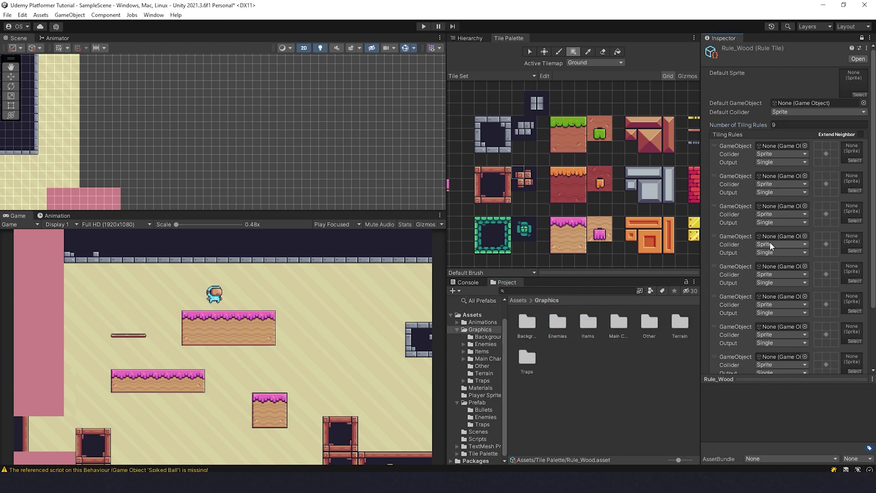
scroll(770, 242, down, 2)
click(531, 301)
click(529, 358)
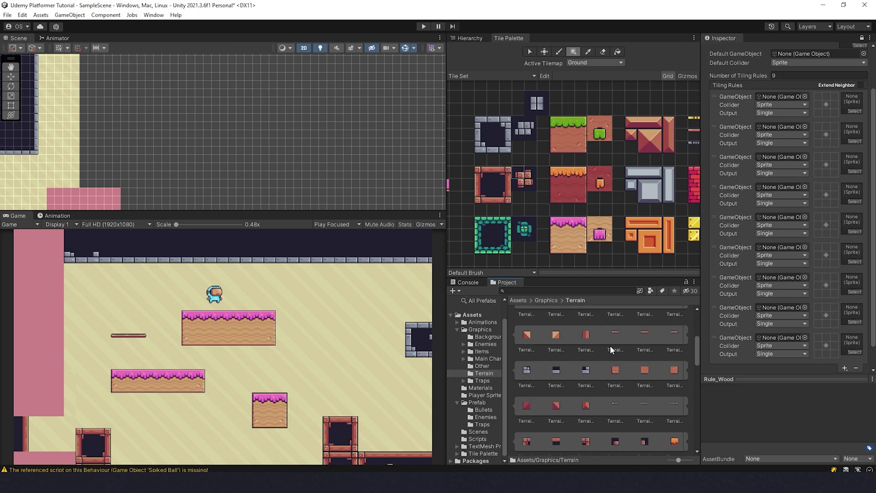
drag(585, 375, 851, 103)
drag(556, 411, 851, 133)
drag(644, 375, 852, 163)
Step: Assign the wooden frame's right edge, dark centre, left edge, bottom-left corner, bottom edge and bottom-right corner sprites to tiling rules four to nine
drag(615, 411, 852, 194)
drag(795, 247, 851, 225)
drag(556, 412, 849, 256)
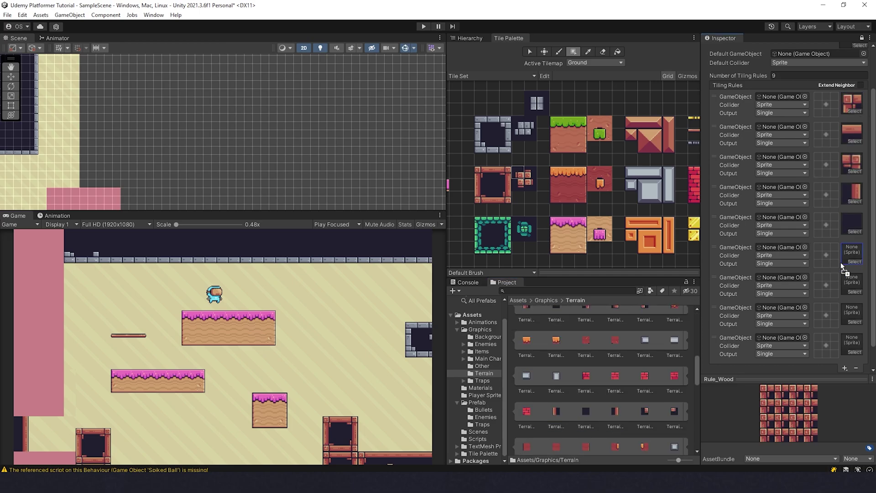
scroll(607, 374, down, 6)
drag(586, 354, 851, 285)
drag(615, 354, 851, 344)
Step: In the first tiling rule, set the right, lower and lower-right neighbours to This and the other five to Not This
click(826, 113)
double_click(834, 112)
double_click(834, 113)
click(834, 104)
double_click(834, 96)
double_click(826, 97)
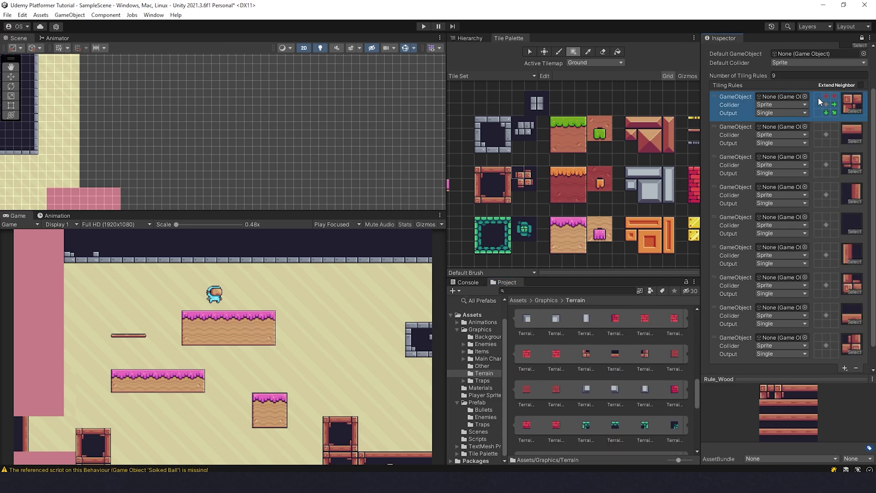
double_click(818, 97)
double_click(818, 105)
double_click(818, 113)
click(825, 105)
Step: In the second tiling rule, set the upper neighbour to Not This and the left, right and three lower neighbours to This
double_click(826, 127)
click(818, 135)
click(818, 142)
click(826, 143)
click(834, 143)
click(834, 135)
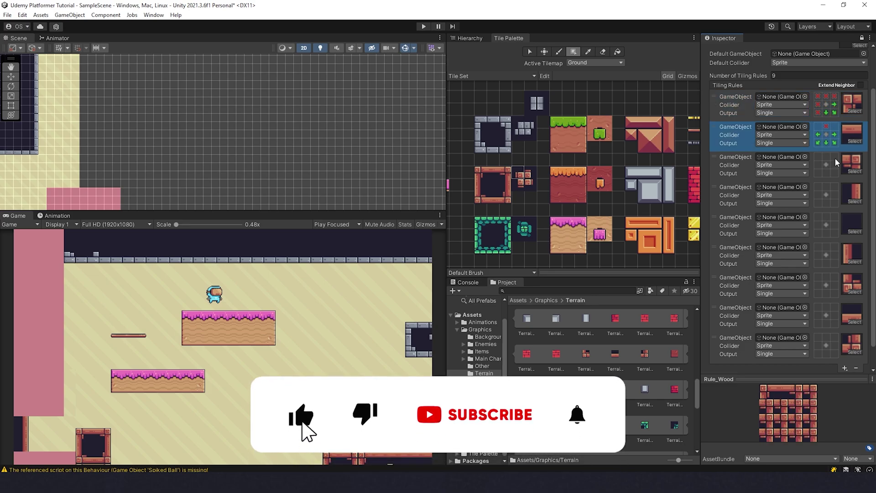
Step: Set the third rule's neighbours for a top-right corner and the fourth's for a right edge, with its right neighbour set to Not This
double_click(834, 157)
click(826, 187)
click(826, 203)
click(818, 204)
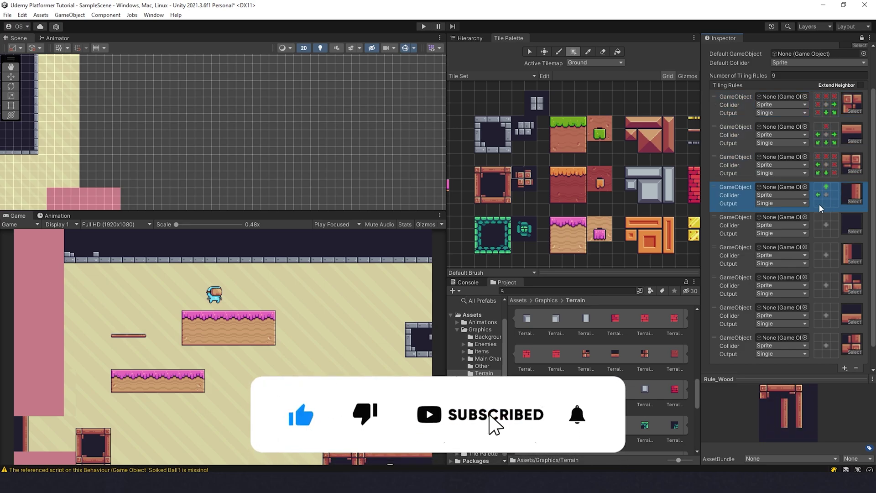
click(818, 196)
click(818, 187)
double_click(834, 195)
Step: Set all eight neighbours of the fifth rule to This; in the sixth, set the left to Not This and the upper, lower and right-side ones to This
click(818, 217)
click(826, 217)
click(834, 218)
click(818, 256)
Step: In the seventh tiling rule, set the upper, upper-right and right neighbours to This and the other five to Not This
click(834, 286)
click(834, 278)
click(826, 278)
double_click(818, 277)
double_click(818, 286)
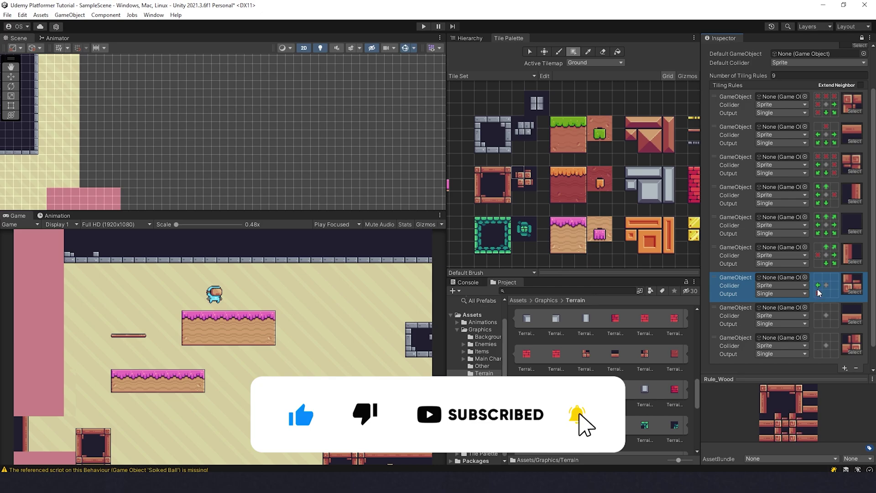
double_click(817, 293)
double_click(826, 294)
Step: Set the eighth rule's lower neighbour to Not This and its upper and side ones to This; set the ninth's neighbours for a bottom-right corner
click(835, 339)
double_click(835, 345)
double_click(834, 353)
double_click(826, 354)
double_click(818, 354)
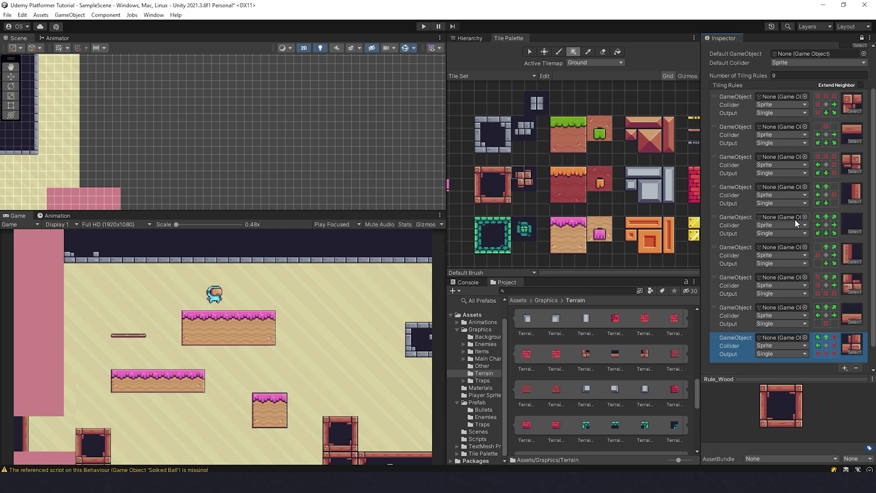
scroll(373, 137, down, 6)
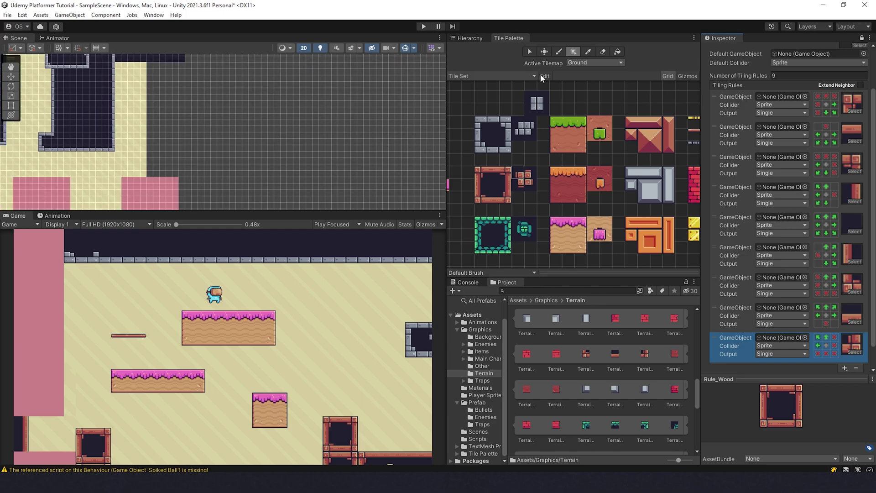
middle_drag(277, 97, 198, 84)
drag(198, 84, 283, 143)
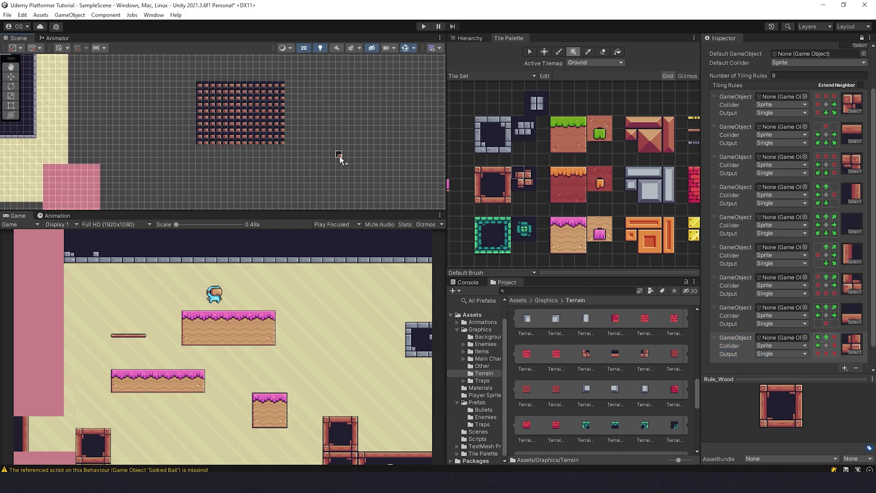
key(ctrl+z)
Step: Open the Assets/Tile Palette folder and place Rule_Wood in the empty palette cell above Rule_Sand
scroll(653, 366, up, 2)
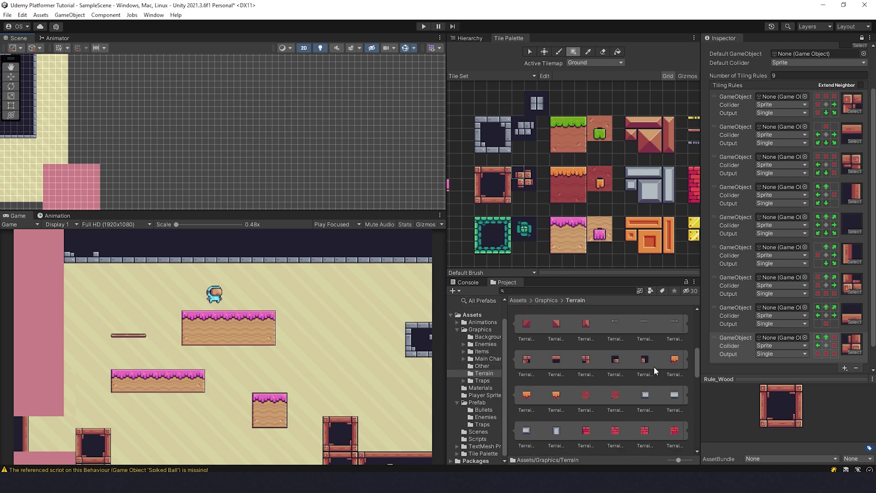
click(530, 300)
click(562, 389)
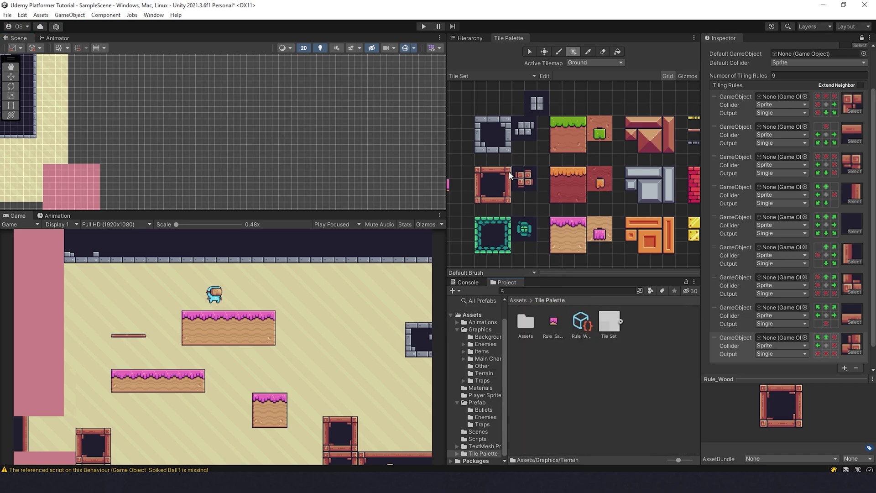
middle_drag(500, 231, 600, 246)
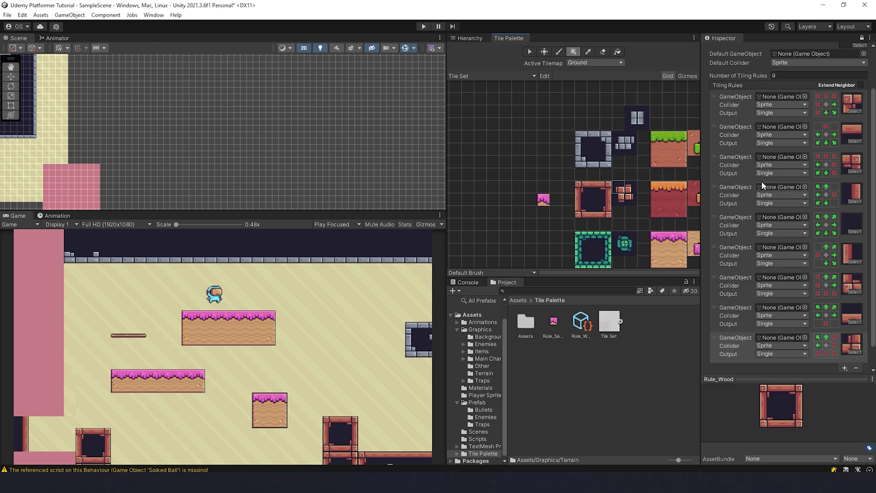
Step: Assign a wooden frame corner sprite from Graphics/Terrain as the default sprite of Rule_Wood
scroll(782, 178, up, 2)
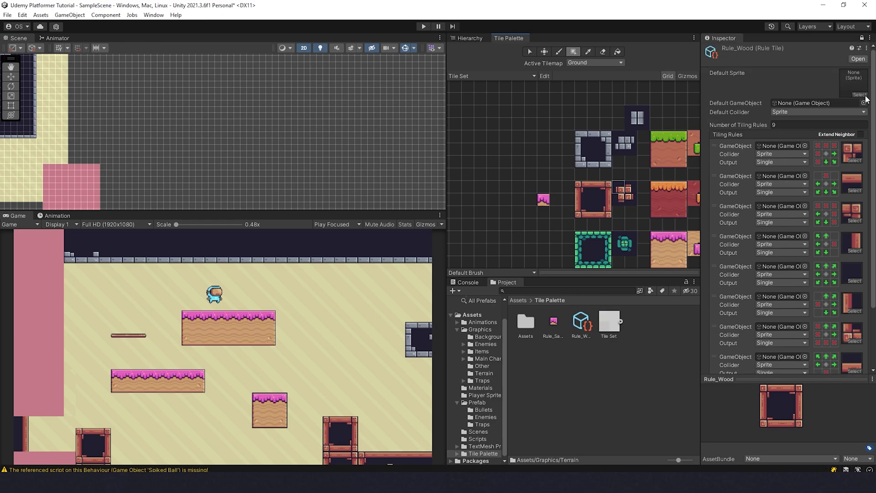
click(531, 300)
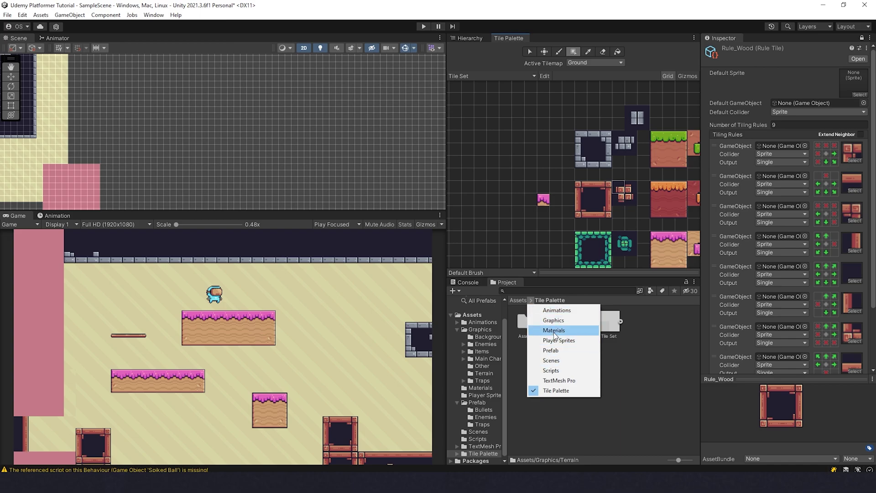
click(550, 319)
double_click(679, 322)
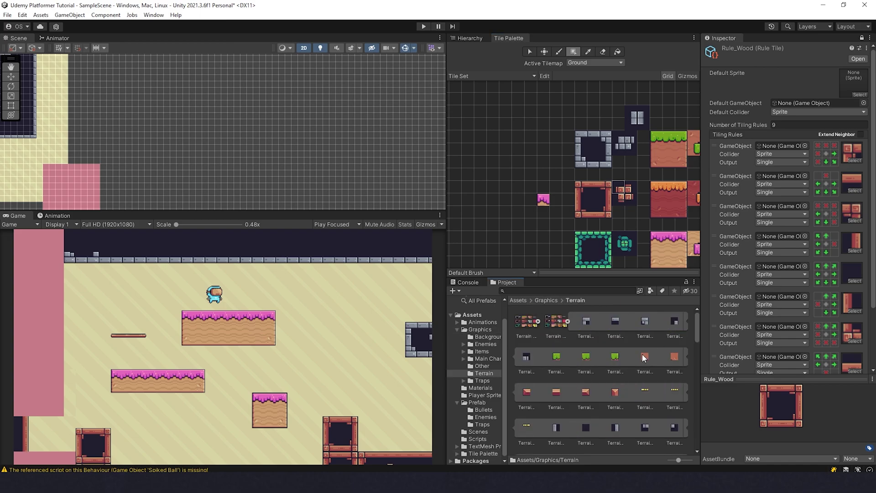
scroll(635, 357, down, 3)
scroll(627, 360, down, 3)
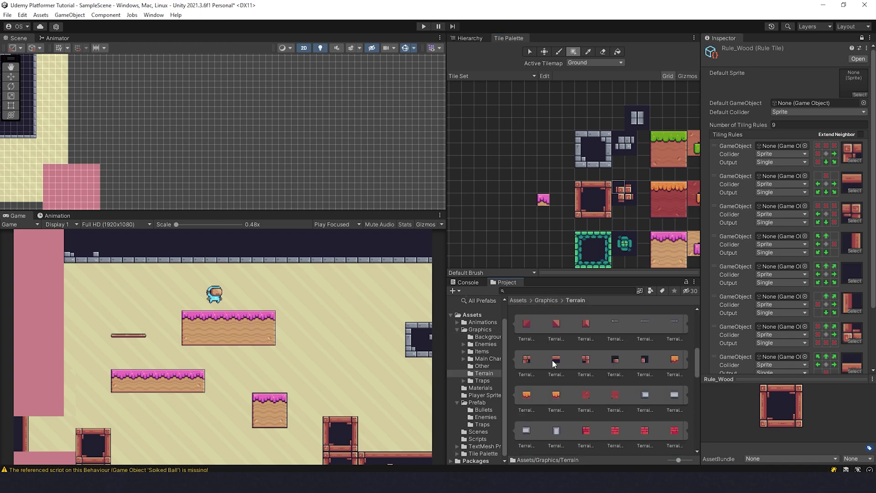
drag(552, 359, 850, 82)
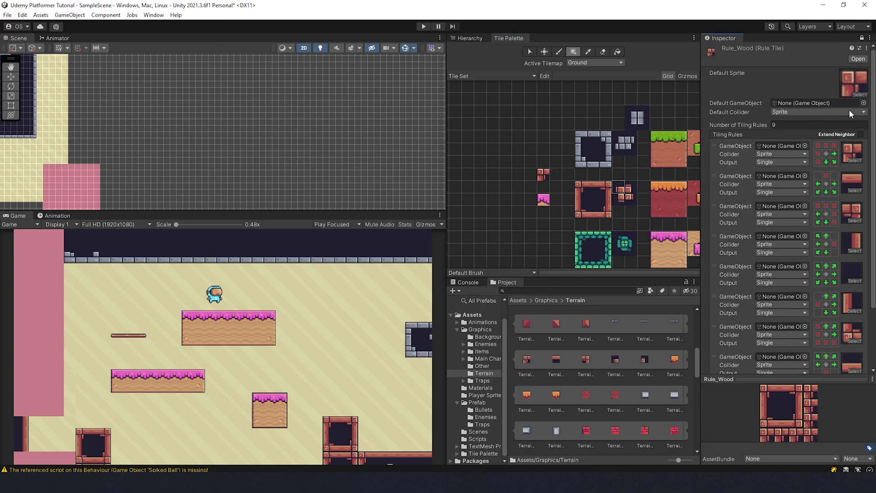
Step: Return to the Assets/Tile Palette folder and choose Rule_Wood in the Tile Set palette for filled-box painting
click(540, 301)
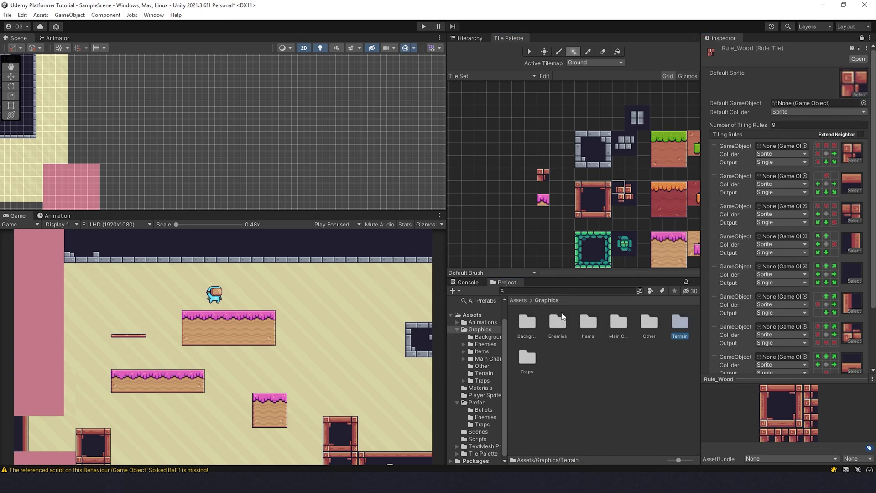
click(518, 299)
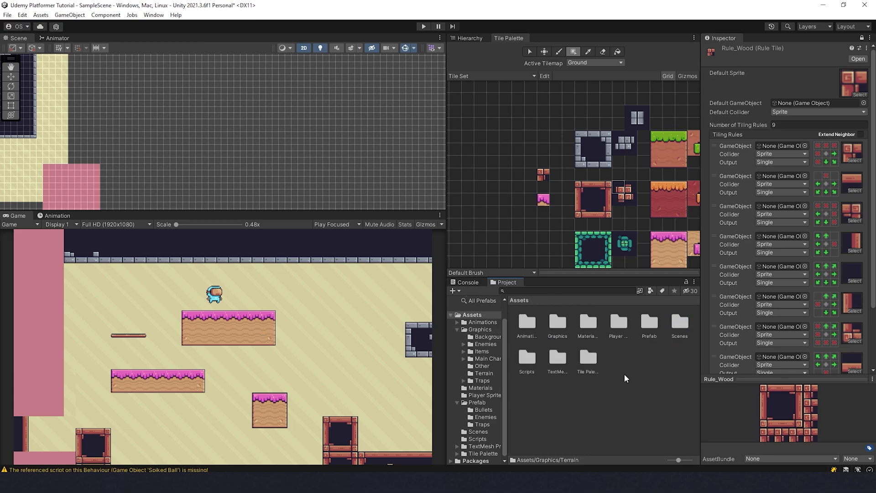
double_click(588, 357)
drag(580, 321, 543, 174)
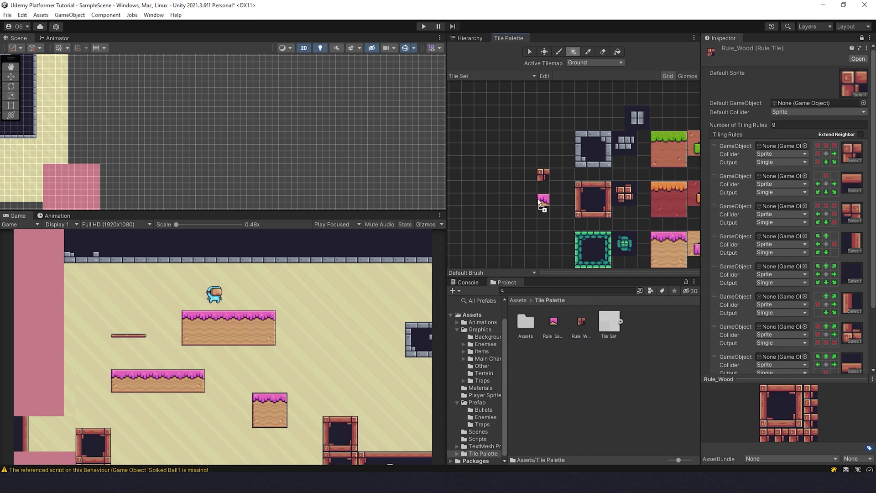
Step: Paint three separate Rule_Wood rectangles of different sizes in the empty area beside the level
scroll(266, 101, down, 5)
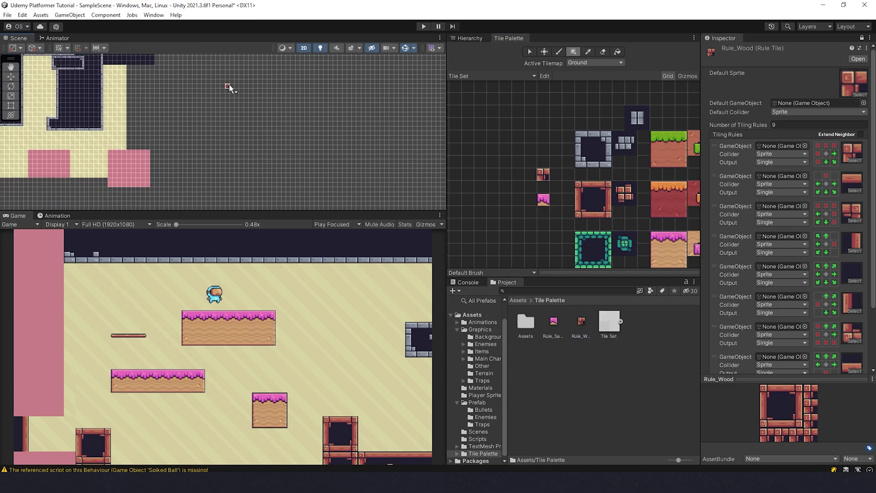
mouse_move(227, 86)
mouse_down()
mouse_move(296, 142)
mouse_move(281, 132)
mouse_up()
middle_drag(371, 137, 328, 143)
mouse_move(295, 95)
mouse_down()
mouse_move(300, 146)
mouse_move(308, 141)
mouse_up()
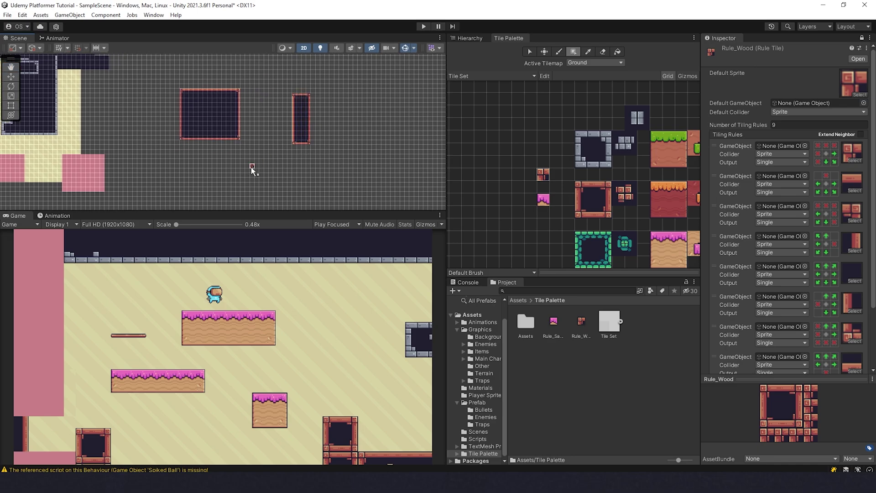
middle_drag(251, 168, 293, 162)
drag(307, 165, 280, 150)
Step: Paint overlapping Rule_Wood rectangles that join the large block to the lower block and to the tall narrow one
scroll(291, 120, up, 4)
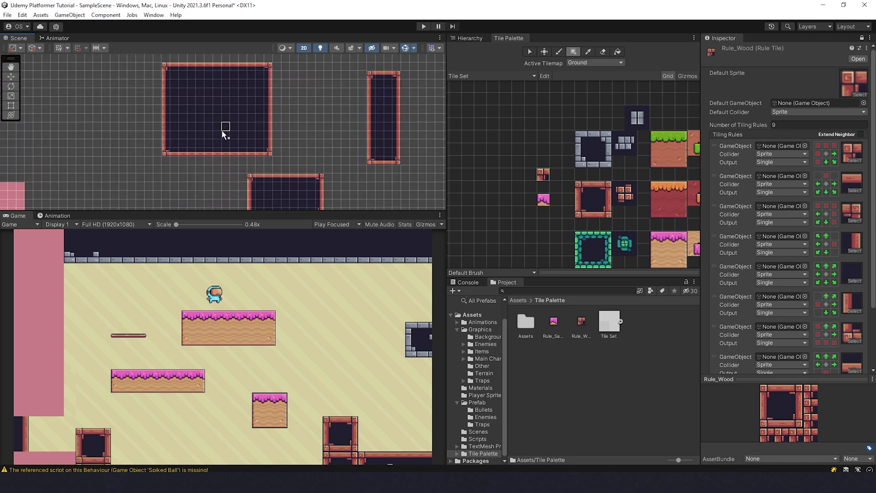
drag(224, 128, 293, 181)
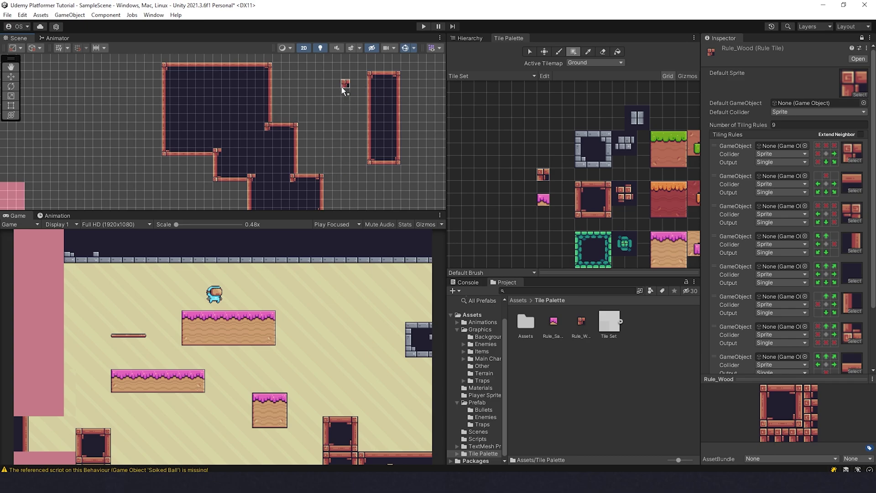
drag(267, 86, 383, 94)
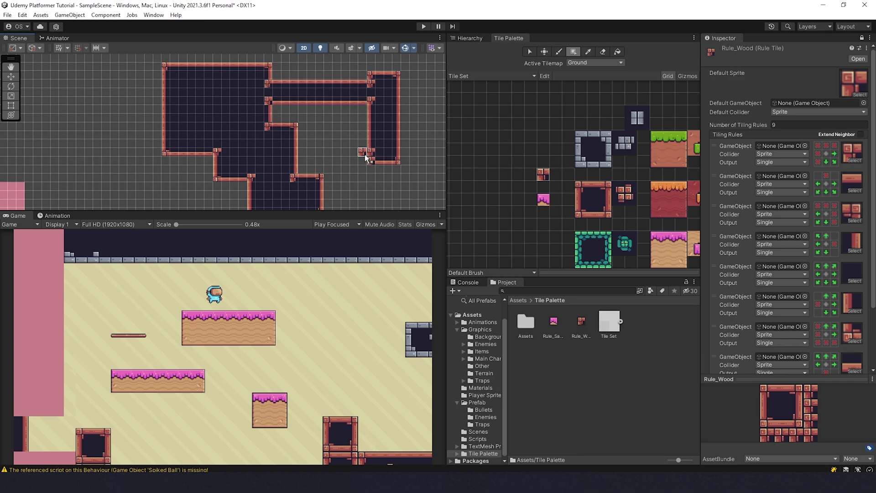
Step: Open the Assets/Graphics/Terrain folder while keeping Rule_Wood's tiling rules in the Inspector
scroll(331, 152, down, 2)
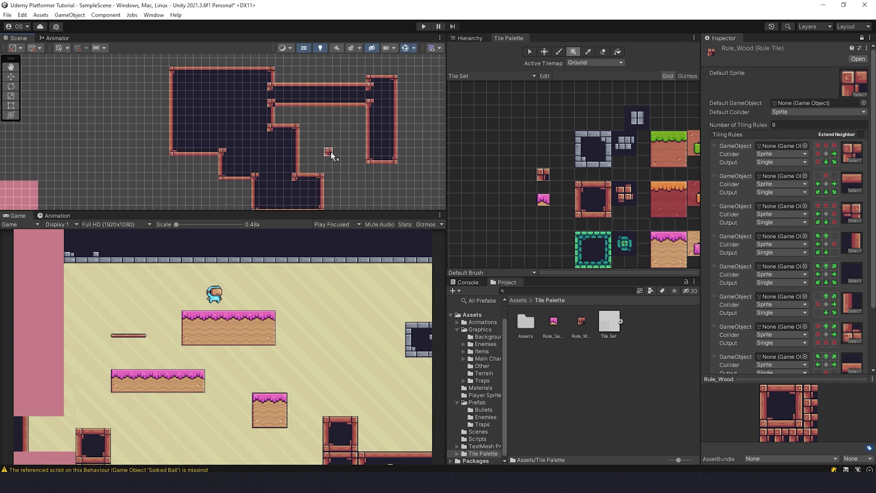
middle_drag(313, 145, 317, 154)
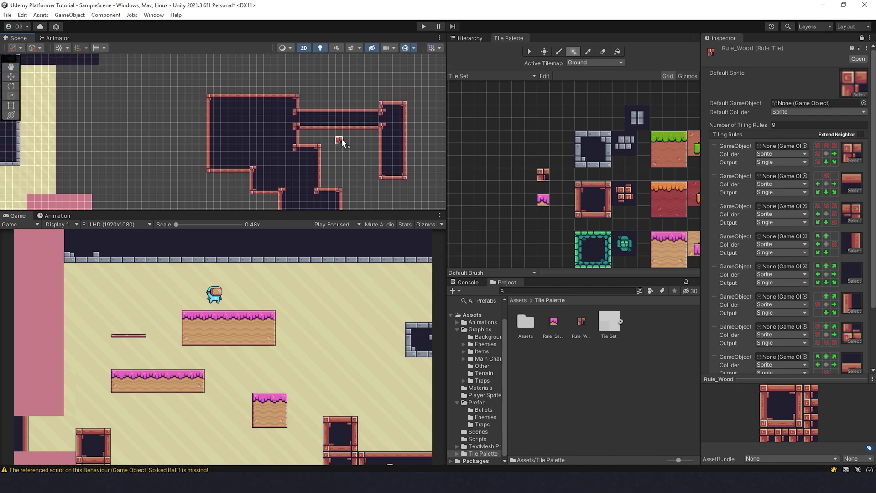
scroll(776, 246, down, 3)
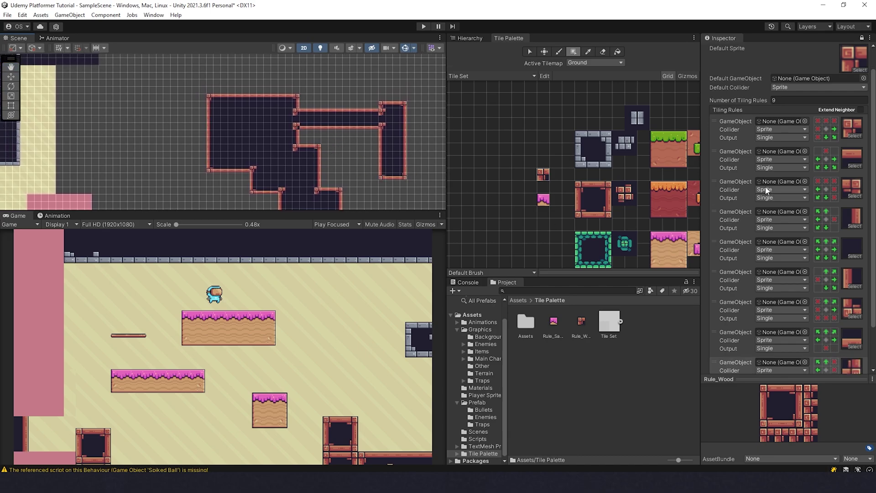
click(529, 301)
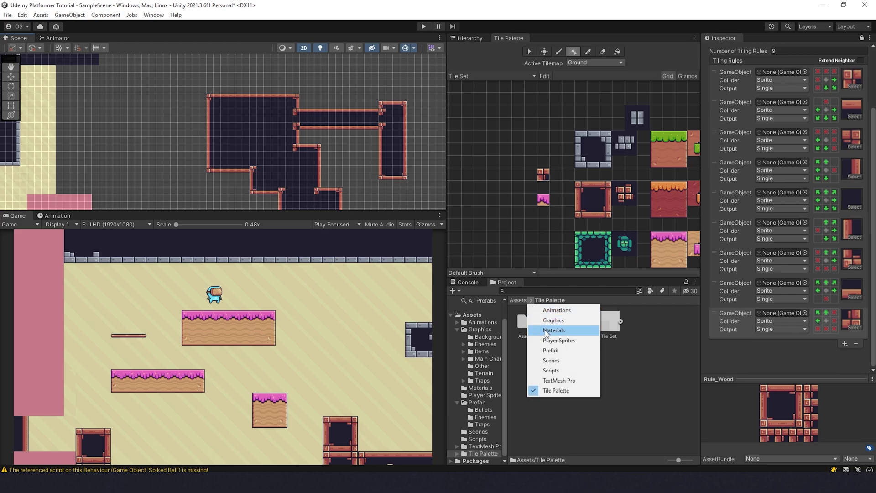
click(554, 319)
double_click(682, 329)
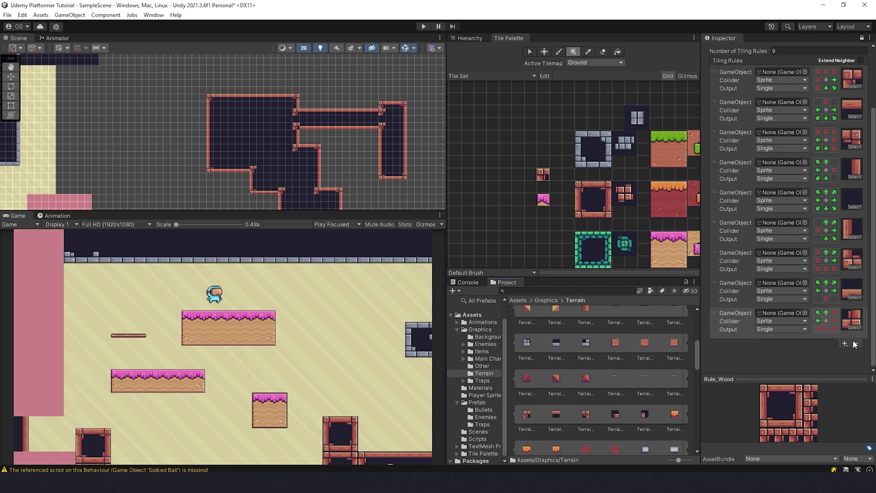
Step: Set Rule_Wood's number of tiling rules to 13
click(756, 49)
text(13)
key(Return)
scroll(811, 246, down, 3)
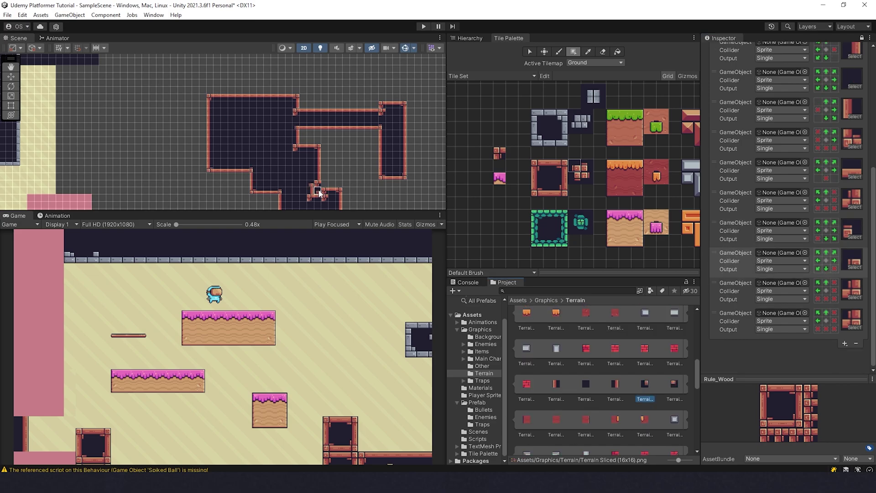
Step: In Rule_Wood's second-to-last rule, exclude the upper-right neighbour and require the lower-right neighbour
click(545, 76)
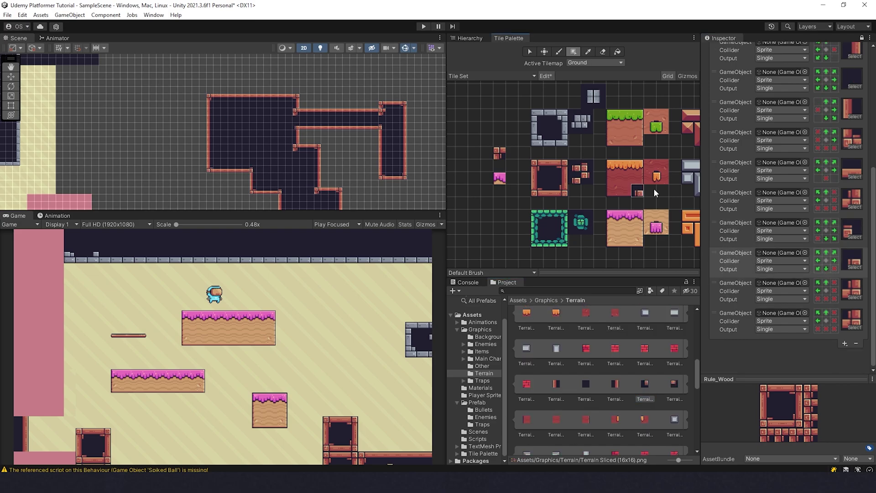
click(530, 51)
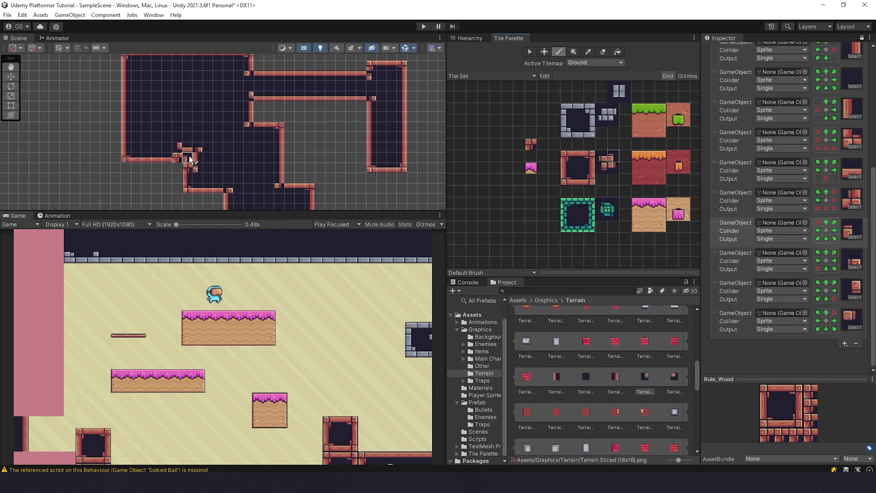
click(834, 253)
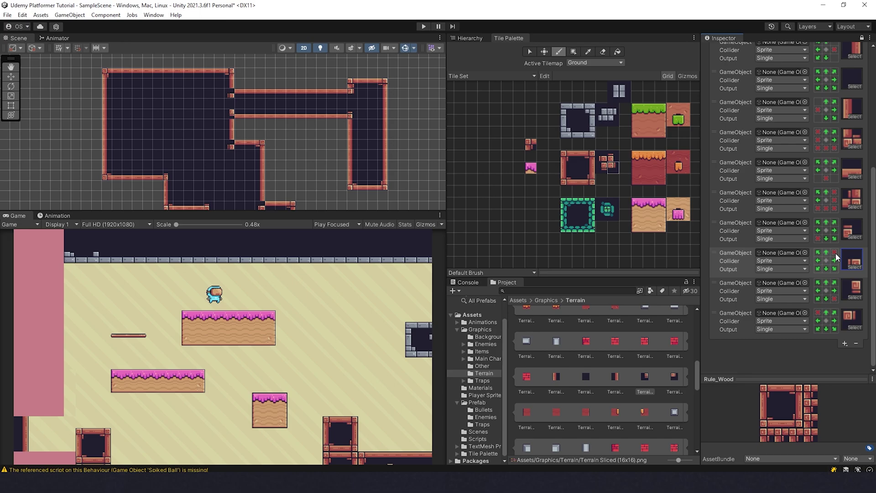
right_click(835, 253)
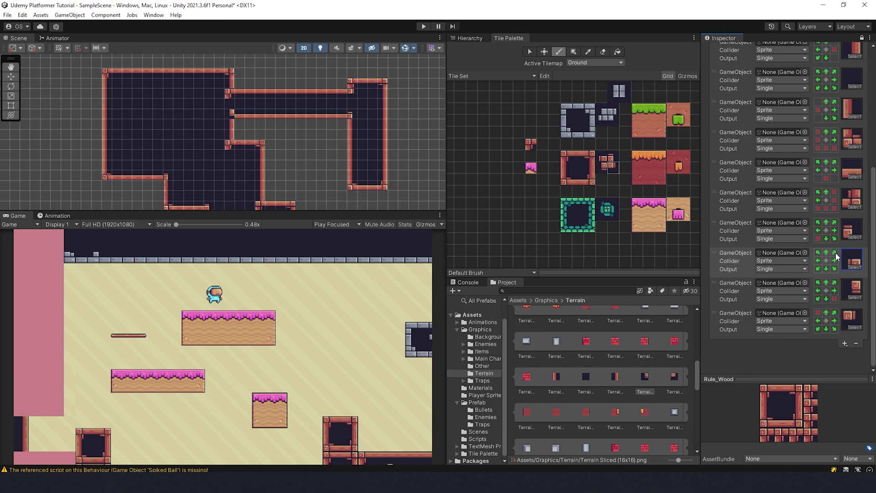
click(834, 283)
right_click(834, 299)
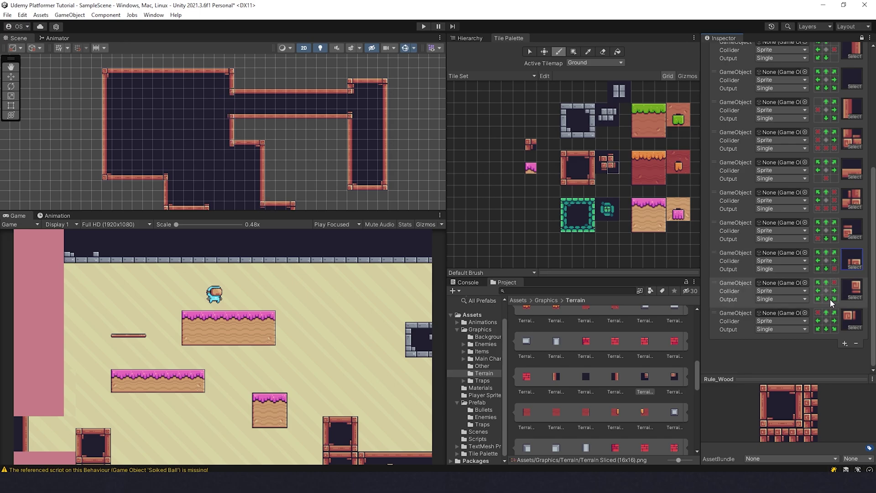
Step: Enlarge the Scene view and examine the inner corners of the joined Rule_Wood blocks
scroll(299, 152, down, 3)
middle_drag(288, 169, 314, 119)
scroll(300, 152, down, 1)
scroll(316, 121, down, 2)
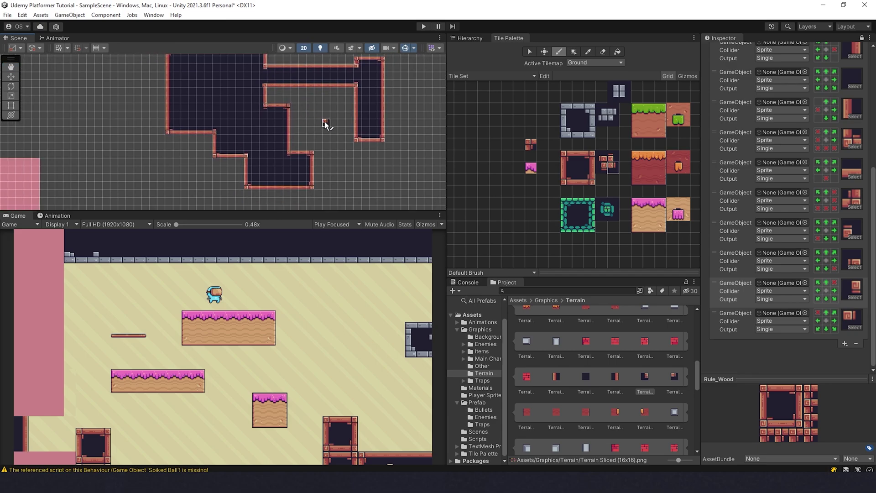
drag(324, 210, 327, 312)
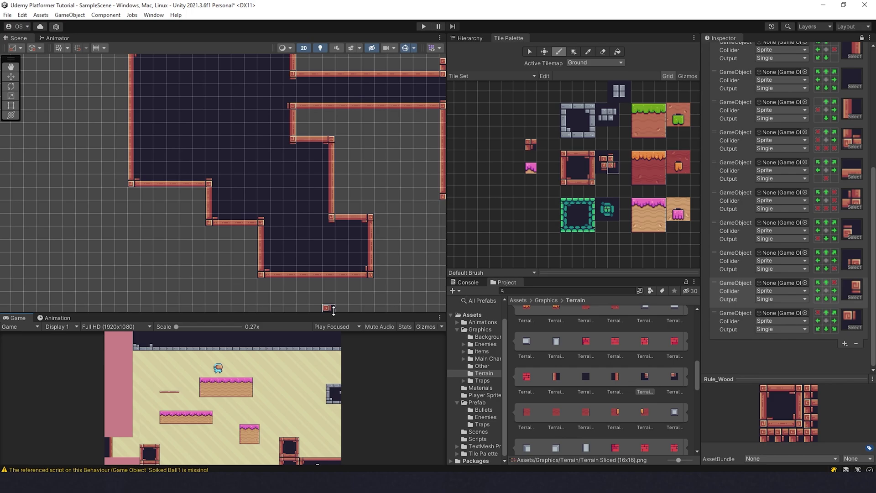
scroll(334, 236, up, 1)
scroll(333, 233, down, 2)
middle_drag(325, 234, 291, 245)
middle_drag(295, 216, 224, 184)
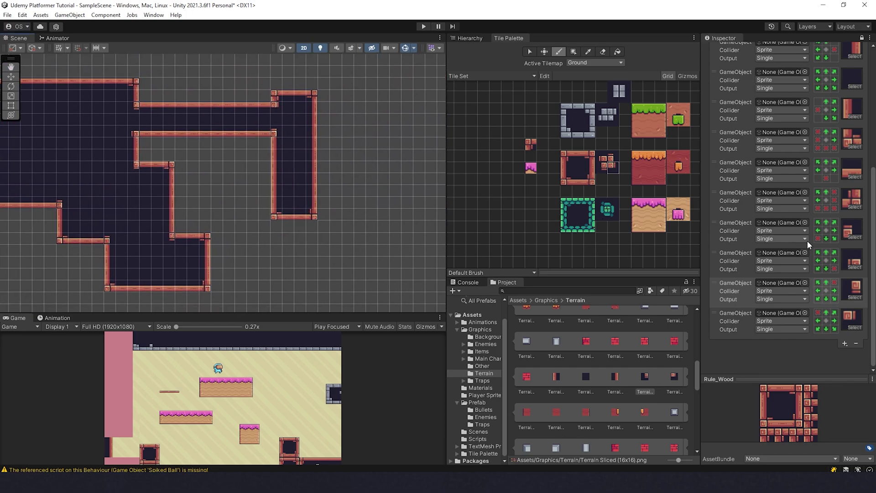
Step: Locate the Terrain sprites assigned to the last four tiling rules of Rule_Wood
click(855, 232)
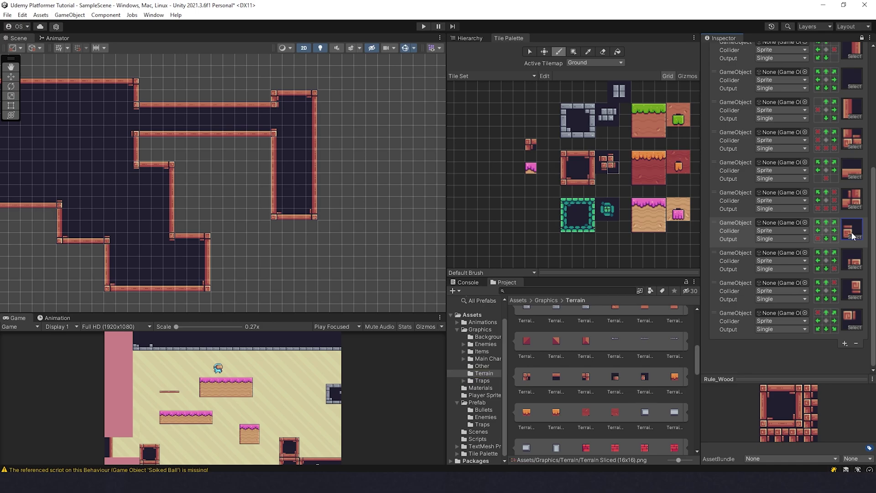
click(857, 260)
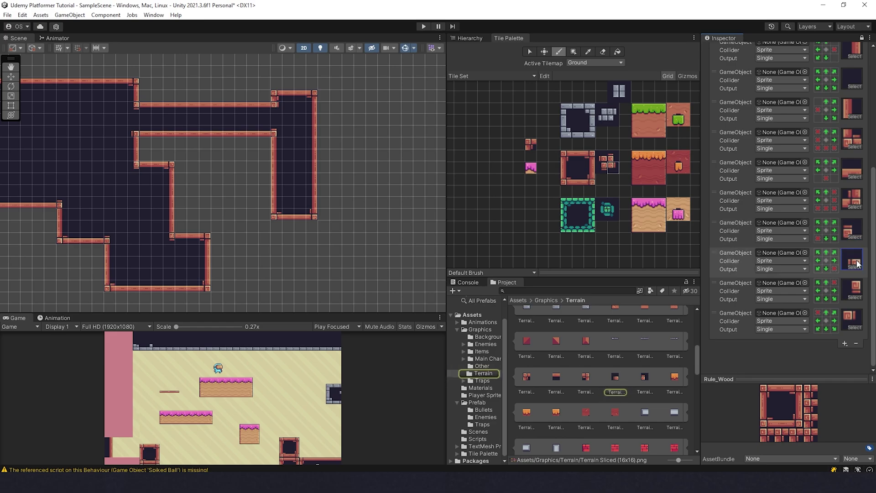
click(852, 289)
click(851, 322)
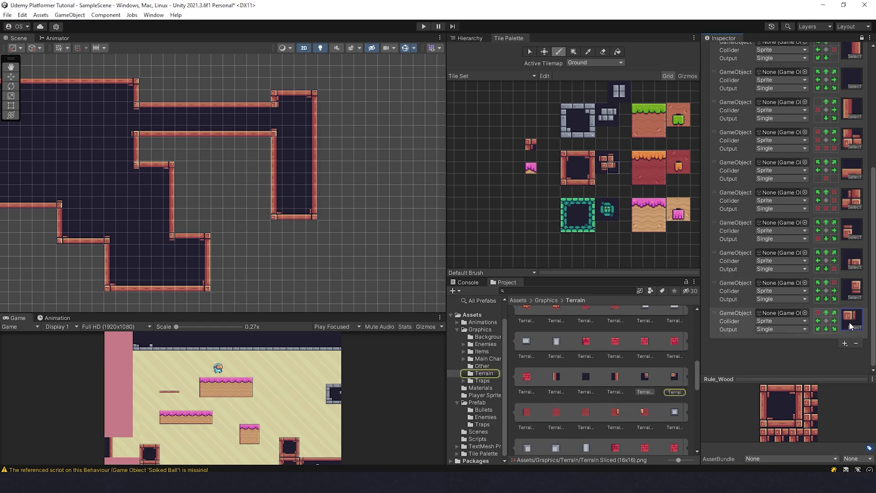
Step: Paint filled Rule_Wood boxes over the lower part of the joined wooden structure to widen it
middle_drag(263, 213, 401, 193)
scroll(402, 193, down, 7)
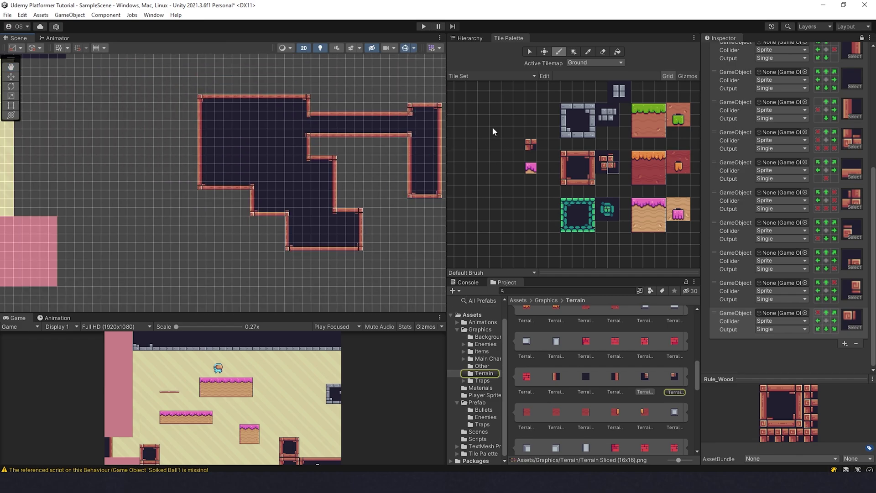
click(533, 144)
click(575, 53)
middle_drag(246, 181, 342, 141)
mouse_move(220, 145)
mouse_down()
mouse_move(299, 215)
mouse_move(360, 223)
mouse_up()
middle_drag(382, 246, 288, 238)
drag(353, 242, 240, 156)
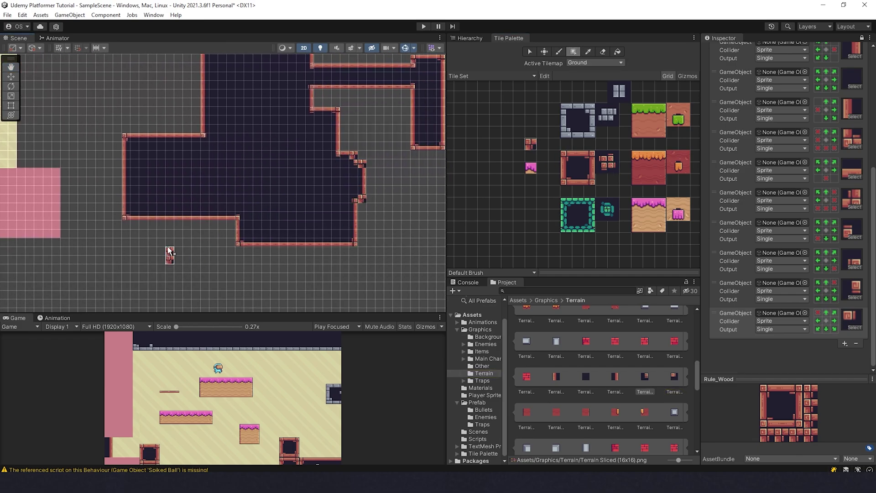
Step: Extend the wooden structure with overlapping Rule_Wood boxes along its underside and stepped right edge
drag(171, 259, 310, 208)
drag(399, 154, 353, 198)
middle_drag(412, 223, 393, 237)
drag(395, 238, 360, 195)
drag(413, 264, 374, 237)
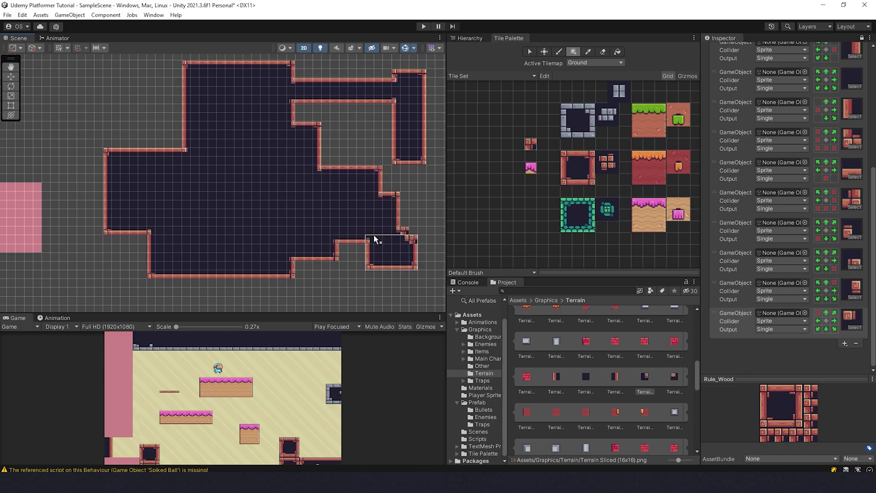
Step: Paint separate Rule_Wood rectangles of various sizes in the empty area beyond the wooden structure
middle_drag(424, 197, 199, 199)
mouse_move(338, 190)
mouse_down()
mouse_move(215, 141)
mouse_move(280, 89)
mouse_up()
drag(224, 225, 328, 279)
middle_drag(398, 273, 397, 218)
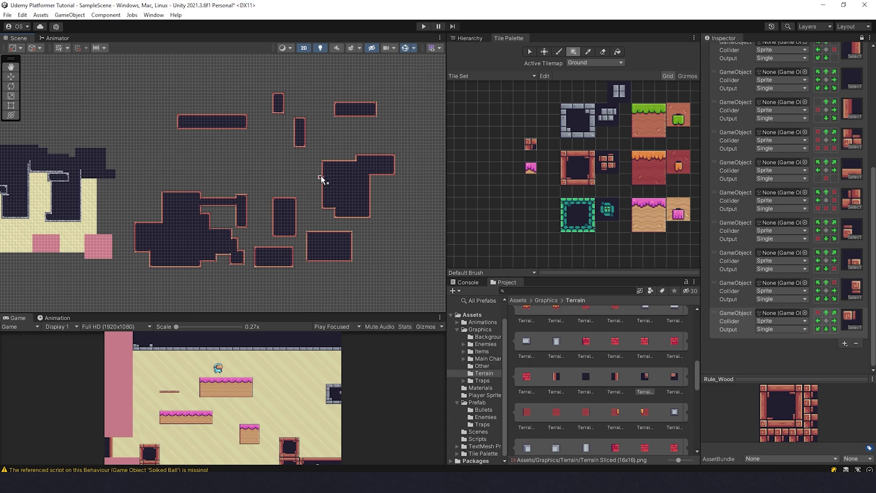
middle_drag(333, 172, 297, 166)
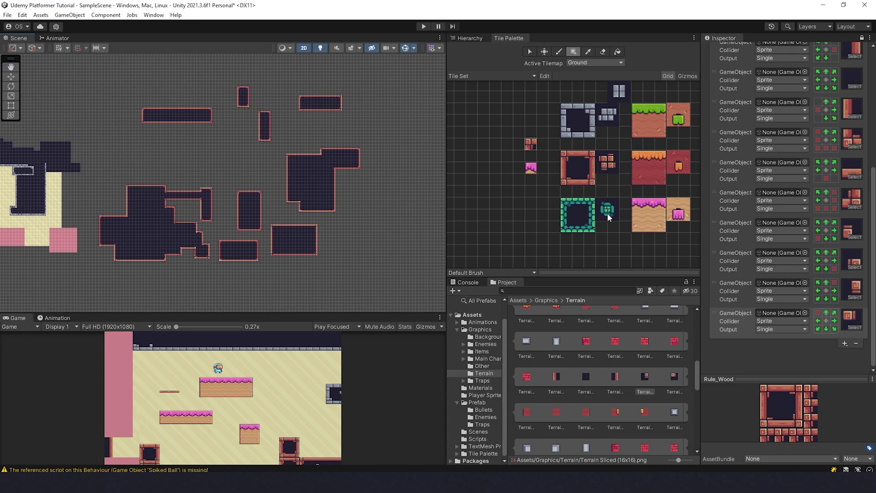
Step: Pick the green frame's inner-corner tile and examine the green frame and red brick tiles in the Tile Set palette
click(606, 213)
click(589, 52)
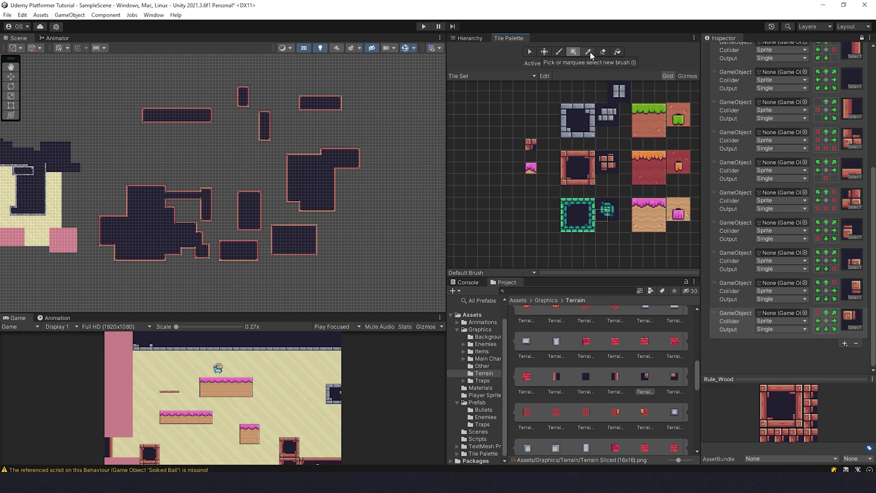
click(606, 217)
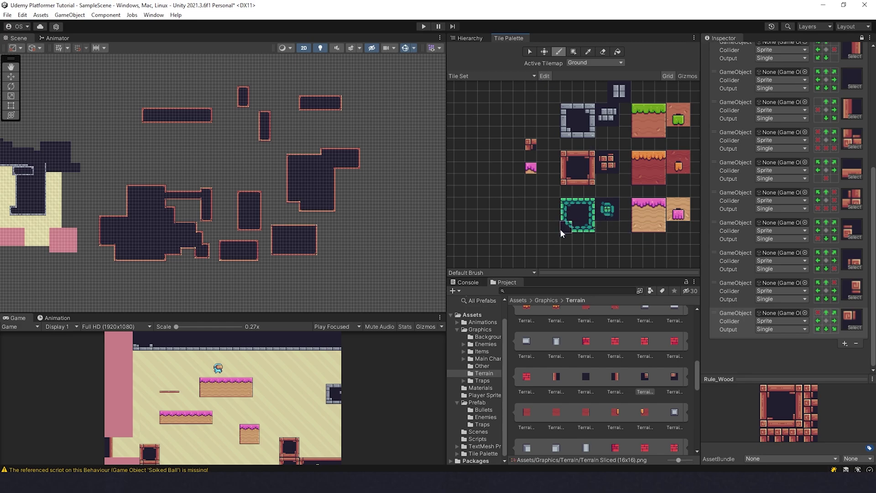
scroll(560, 229, up, 3)
scroll(560, 229, up, 3)
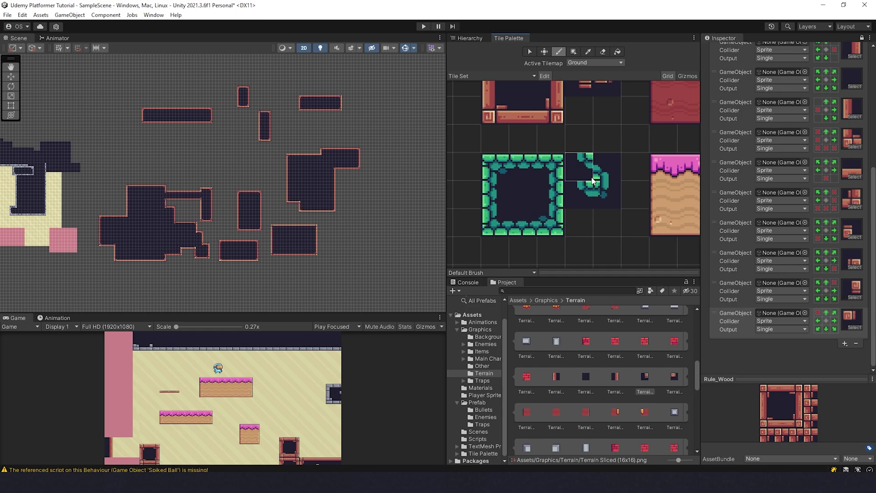
scroll(590, 186, down, 4)
scroll(589, 183, down, 3)
middle_drag(596, 173, 441, 164)
scroll(592, 155, up, 8)
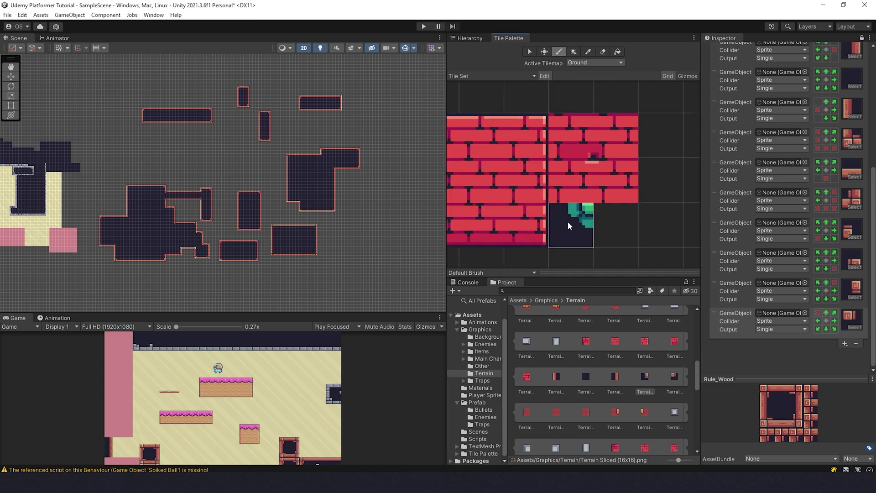
middle_drag(570, 235, 650, 223)
scroll(624, 209, down, 4)
middle_drag(622, 197, 579, 205)
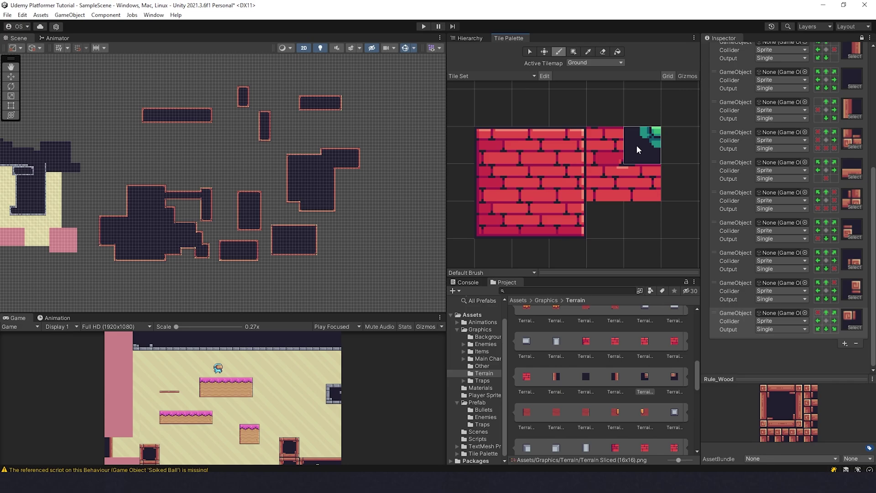
scroll(176, 190, up, 6)
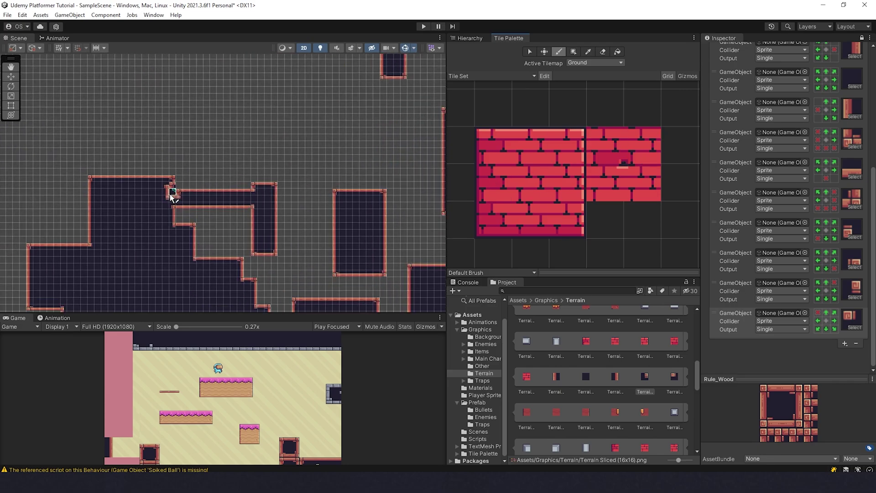
scroll(301, 200, down, 6)
scroll(272, 157, up, 4)
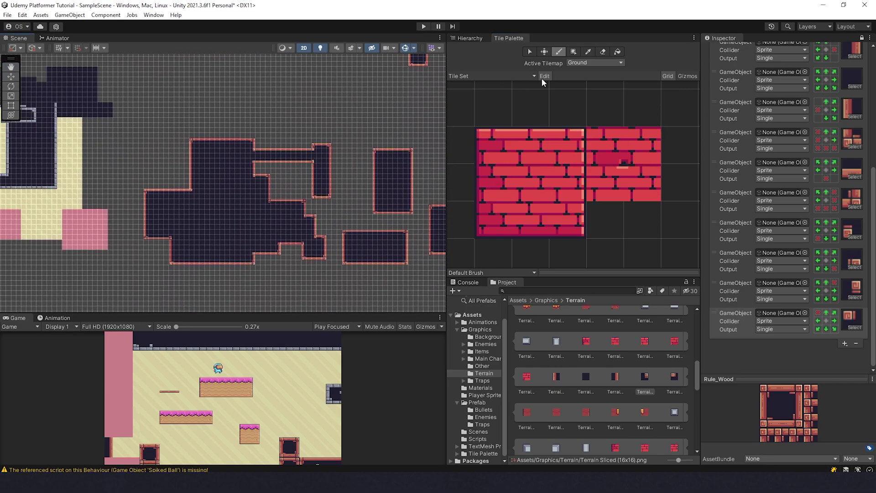
Step: Try the erase and filled-box tools with the Tile Set palette in edit mode, and leave edit mode
scroll(504, 132, down, 1)
scroll(503, 131, down, 3)
scroll(620, 166, up, 3)
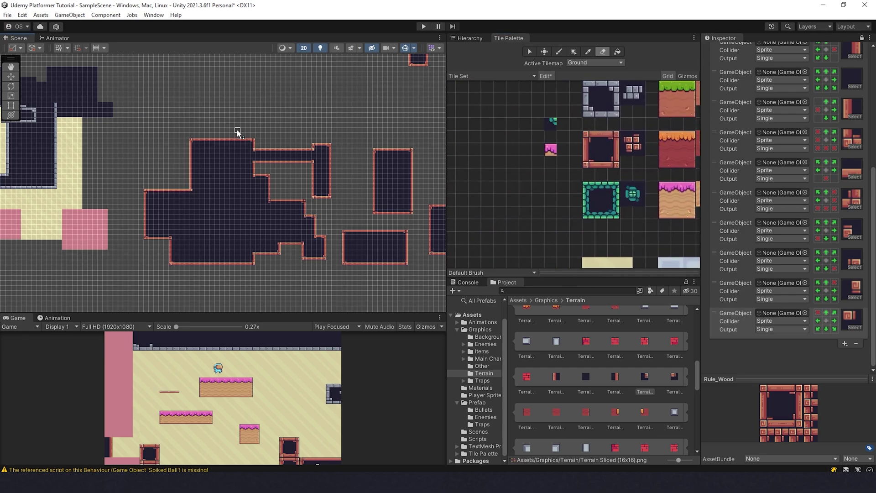
drag(178, 88, 237, 111)
click(573, 51)
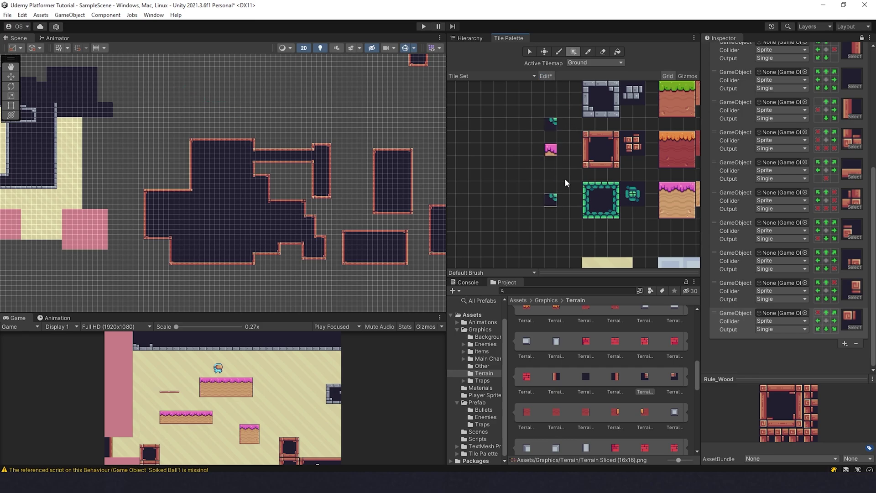
click(542, 75)
middle_drag(593, 196, 529, 198)
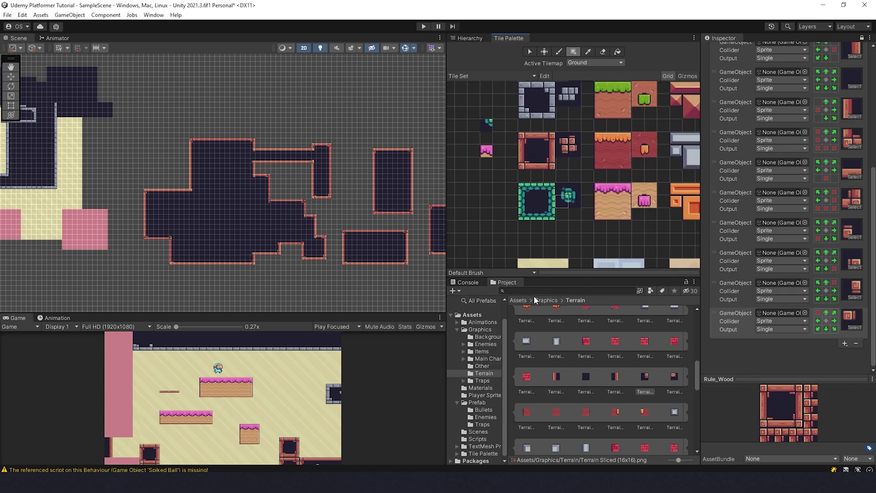
Step: Place Rule_Wood from the Assets/Tile Palette folder onto the stray green tile above Rule_Sand in the palette
click(520, 300)
double_click(593, 354)
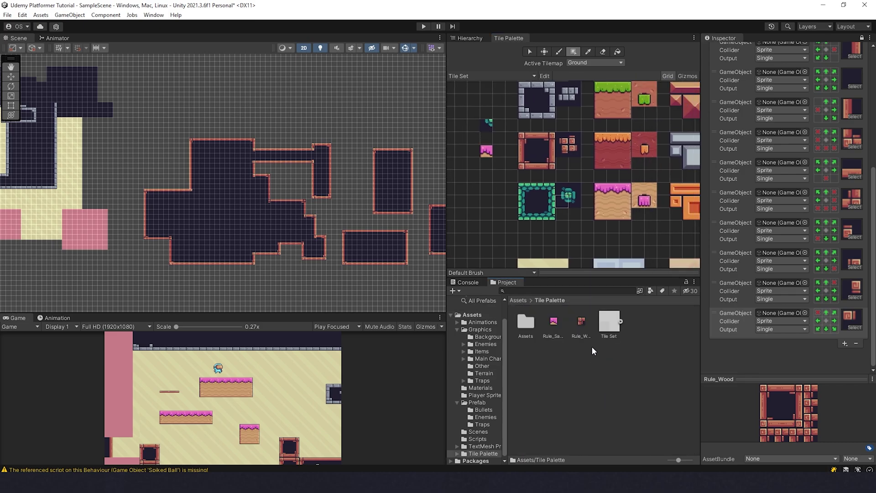
drag(580, 321, 486, 126)
Step: Pick Rule_Wood from the Tile Set palette and paint it over the pink blocks at the level's far left edge
scroll(236, 92, down, 1)
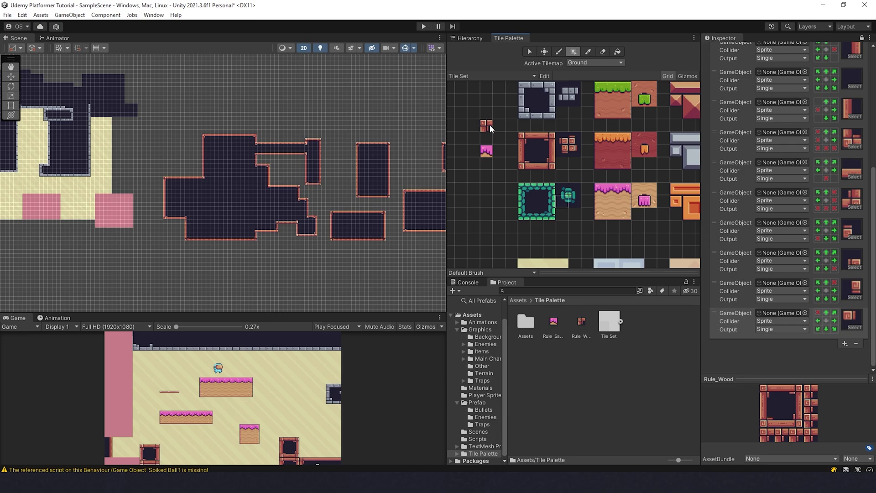
click(485, 126)
middle_drag(97, 179, 298, 186)
middle_drag(147, 190, 268, 190)
scroll(470, 108, up, 7)
scroll(283, 163, up, 5)
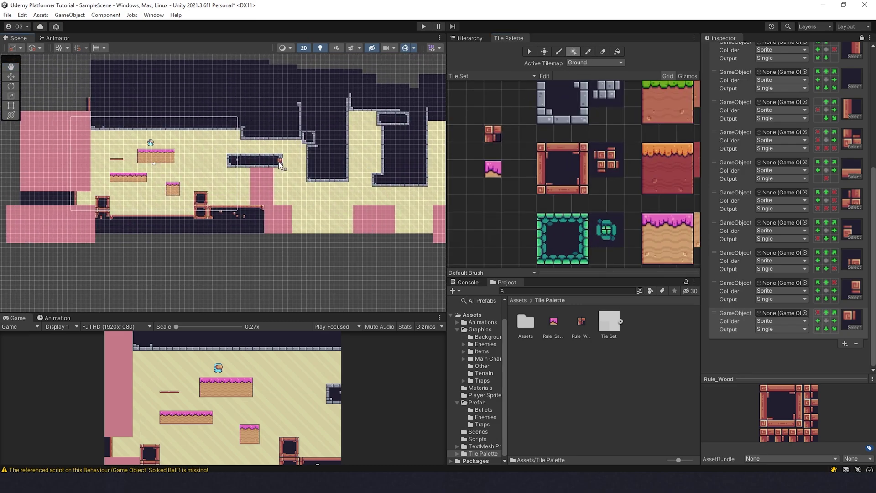
middle_drag(107, 171, 293, 134)
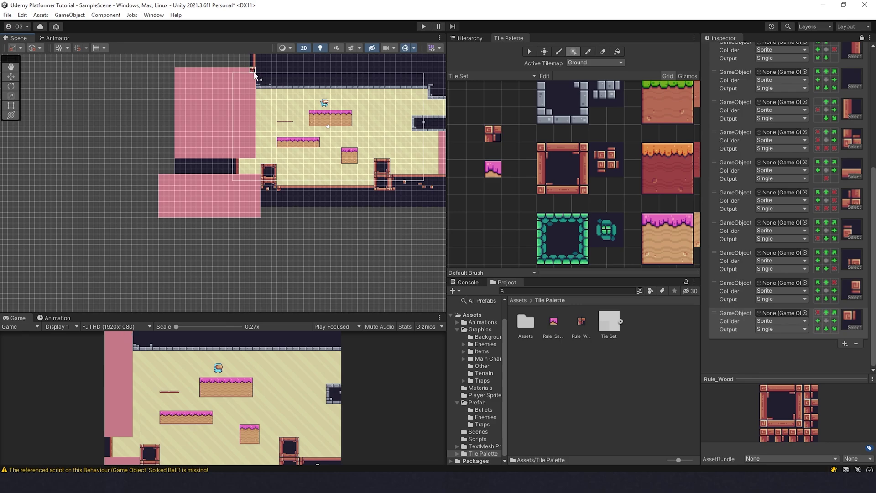
mouse_move(249, 71)
mouse_down()
mouse_move(171, 136)
mouse_move(172, 162)
mouse_move(210, 199)
mouse_move(259, 218)
mouse_up()
key(Right)
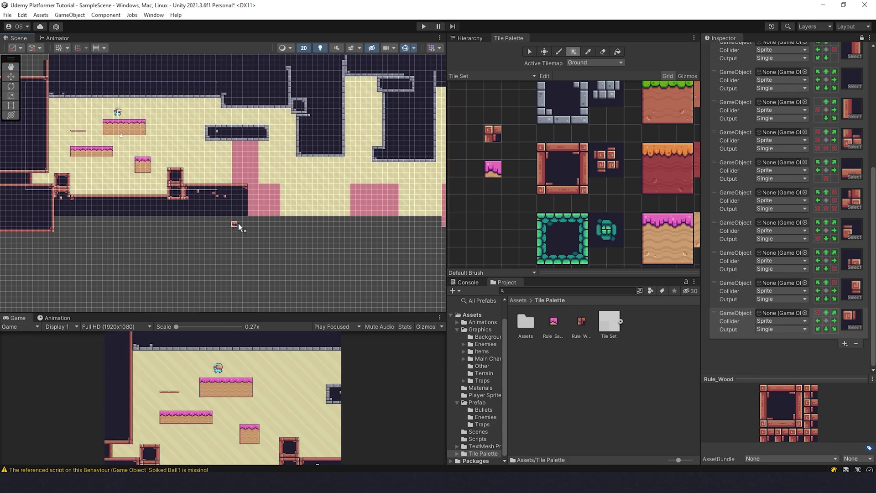
Step: Paint Rule_Wood over the remaining pink blocks along the level's lower edge, from the wooden floor to the far right
drag(253, 168, 276, 213)
key(Right)
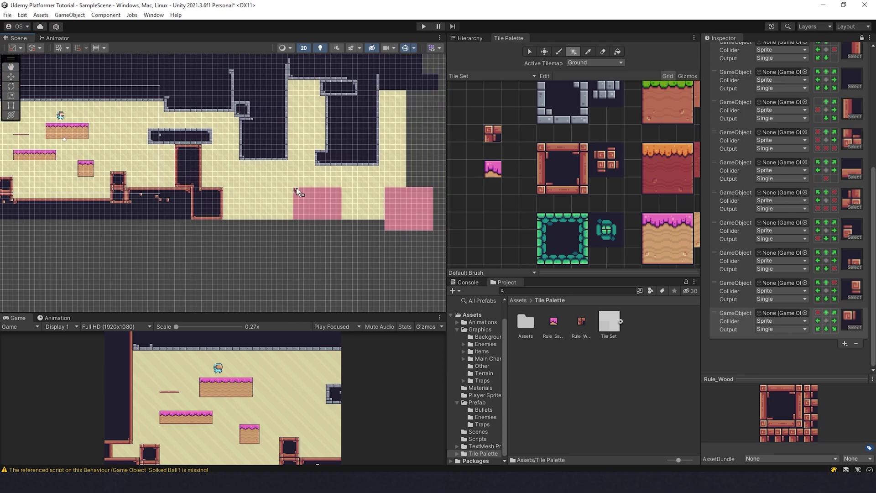
drag(336, 213, 340, 219)
mouse_move(383, 189)
mouse_down()
mouse_move(429, 228)
mouse_move(381, 232)
mouse_up()
middle_drag(326, 223, 240, 245)
scroll(262, 236, up, 5)
middle_drag(341, 164, 217, 195)
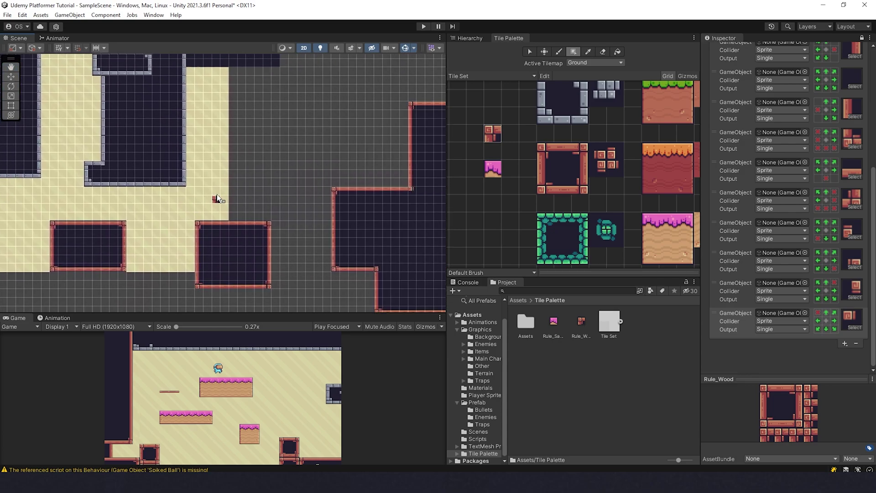
Step: Pick the complete red wooden frame from the Tile Set palette and compare it with the auto-tiled wooden structure
drag(545, 147, 585, 185)
middle_drag(315, 141, 199, 159)
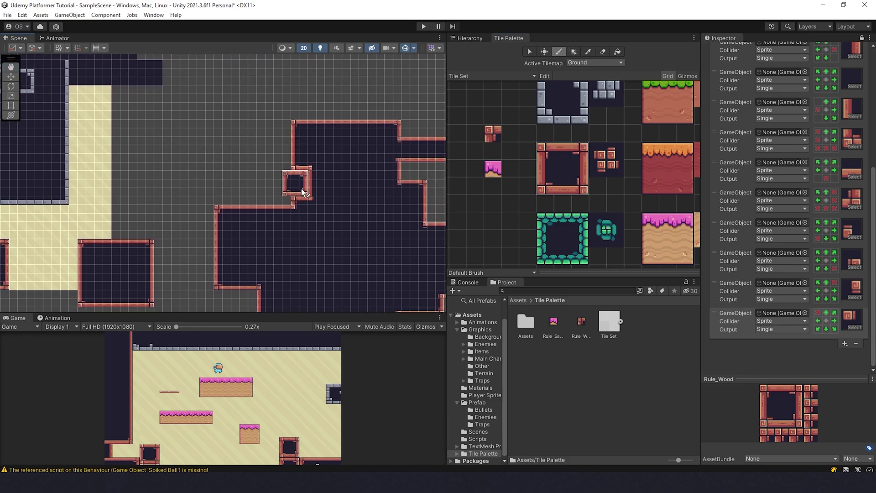
scroll(297, 187, up, 2)
scroll(301, 191, up, 1)
middle_drag(350, 176, 148, 178)
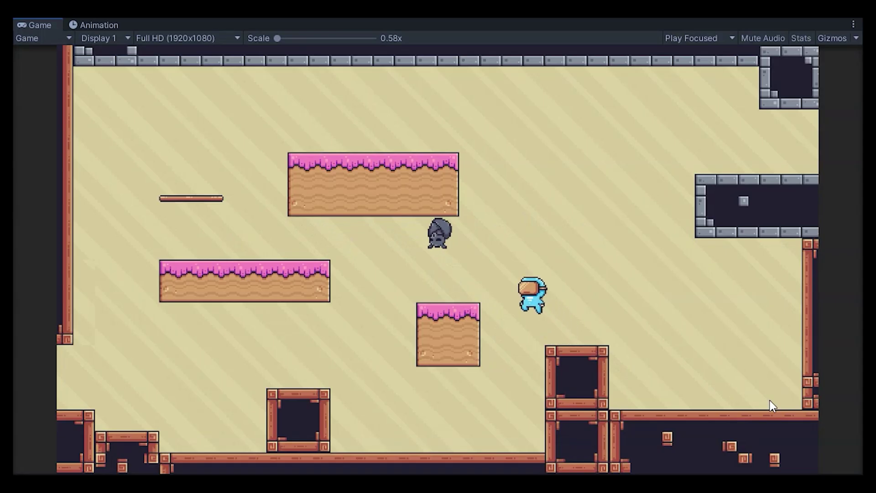
Step: Playtest the level by moving and jumping the player around the stacked wooden frames and onto the wooden floor beyond
key(d)
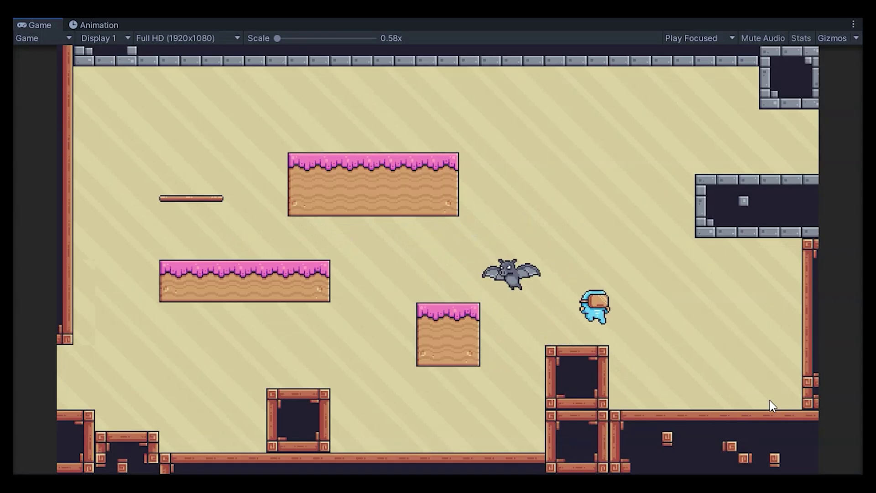
key(a)
key(space)
key(d)
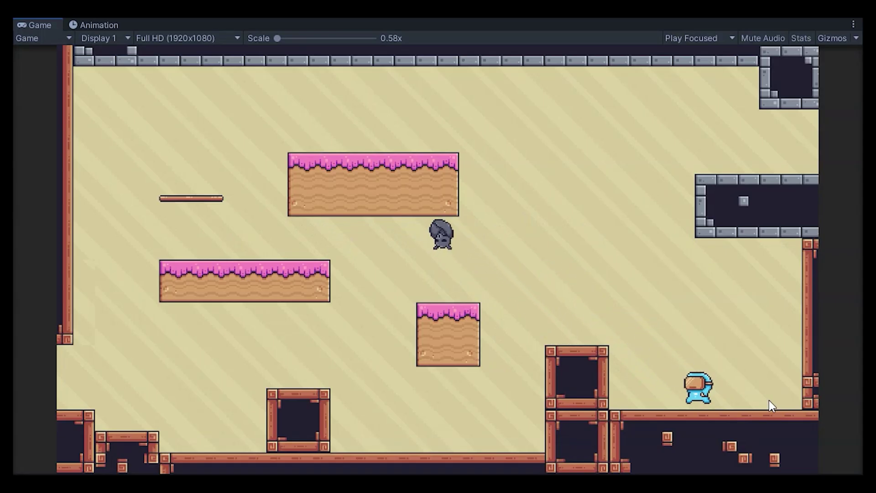